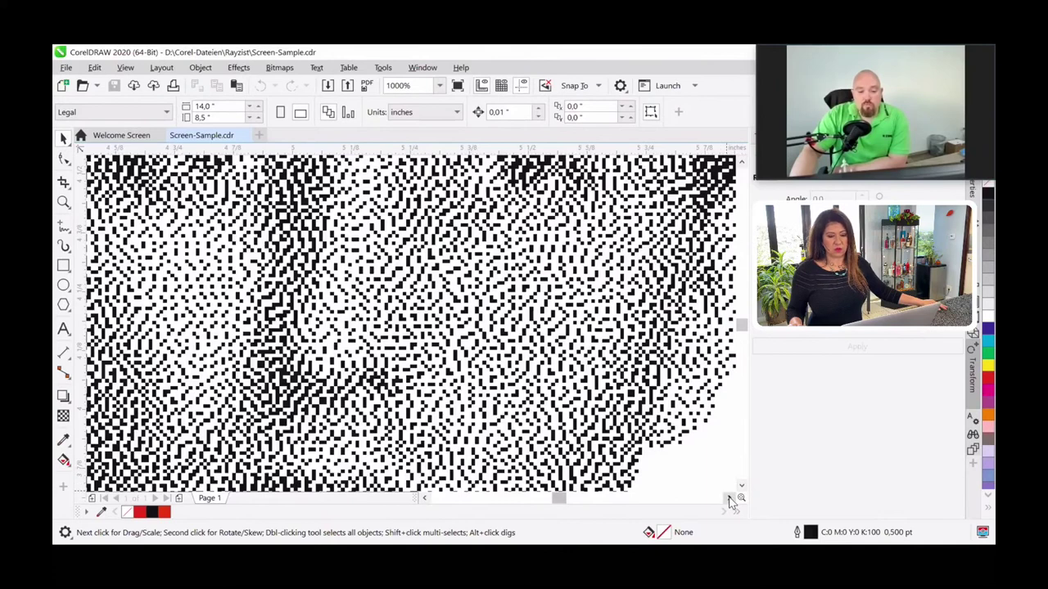
- Examine and compare the dot patterns of the two screened portraits in the sample document up close
left_click(729, 498)
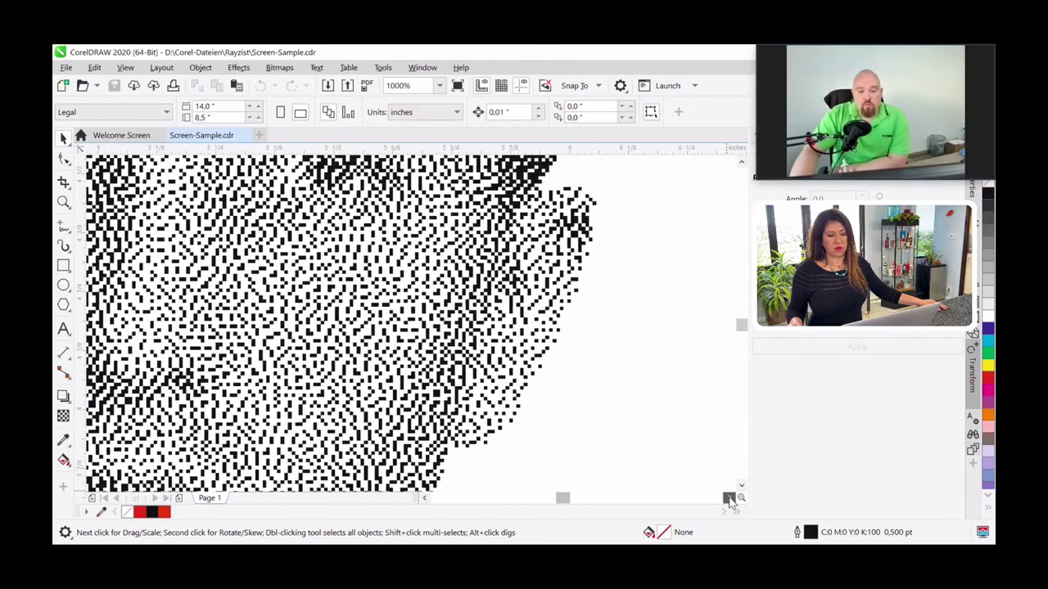
left_click(729, 497)
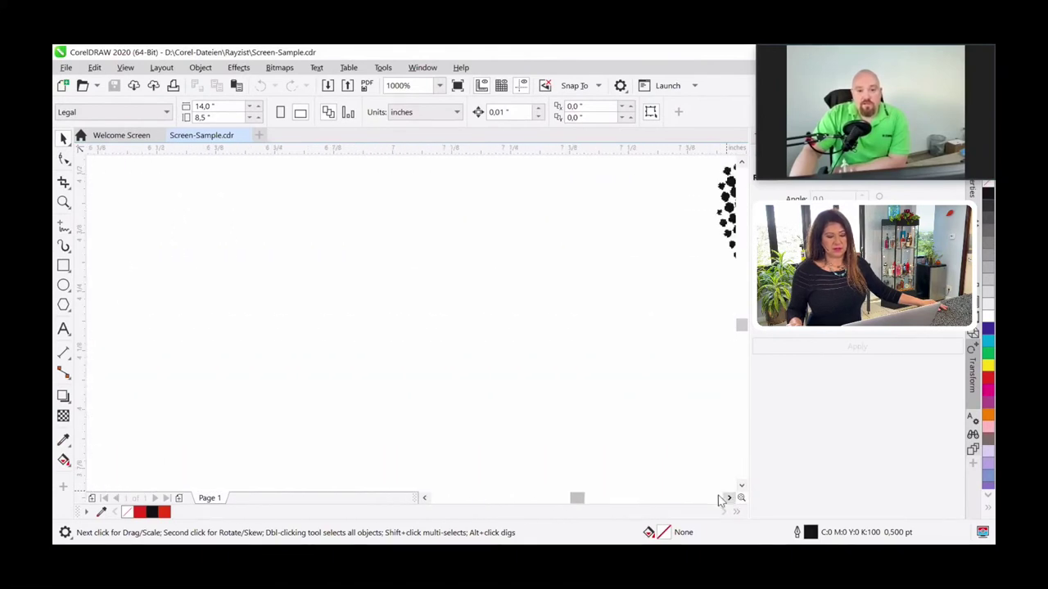
left_click(728, 498)
left_click(729, 498)
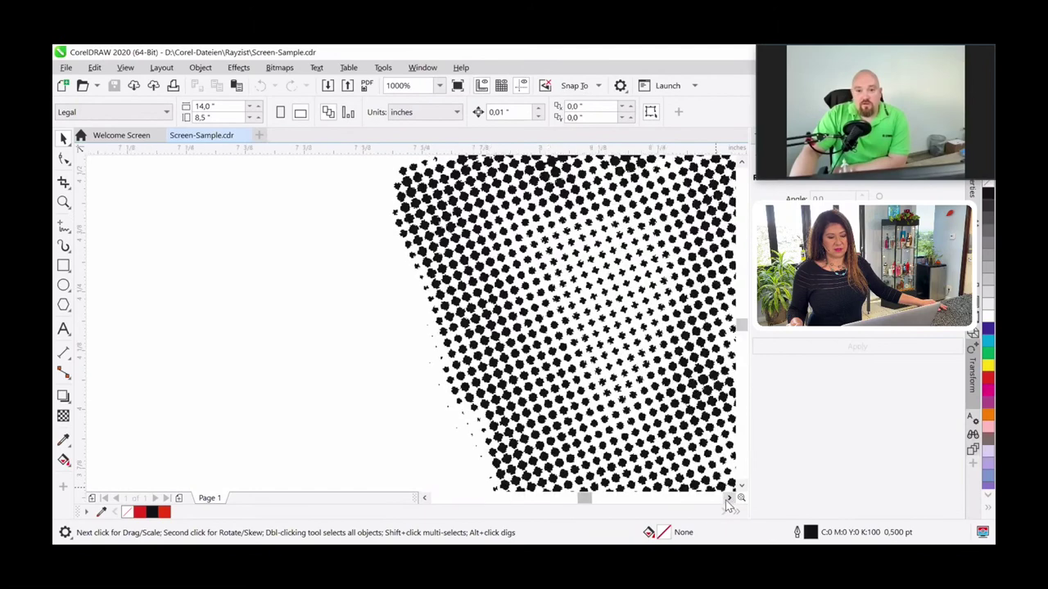
left_click(728, 498)
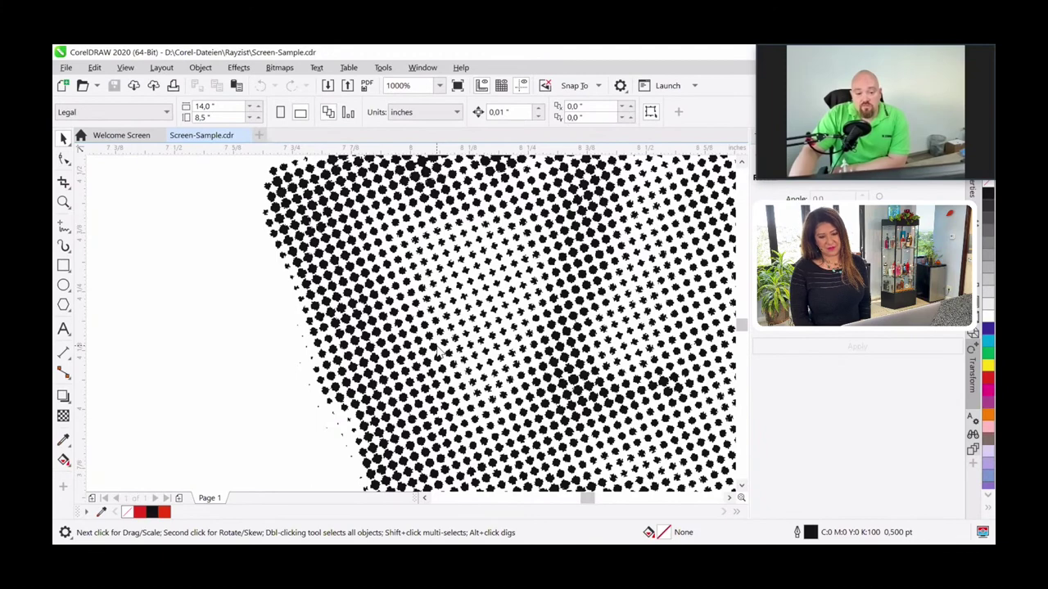
scroll(439, 351, "down", 4)
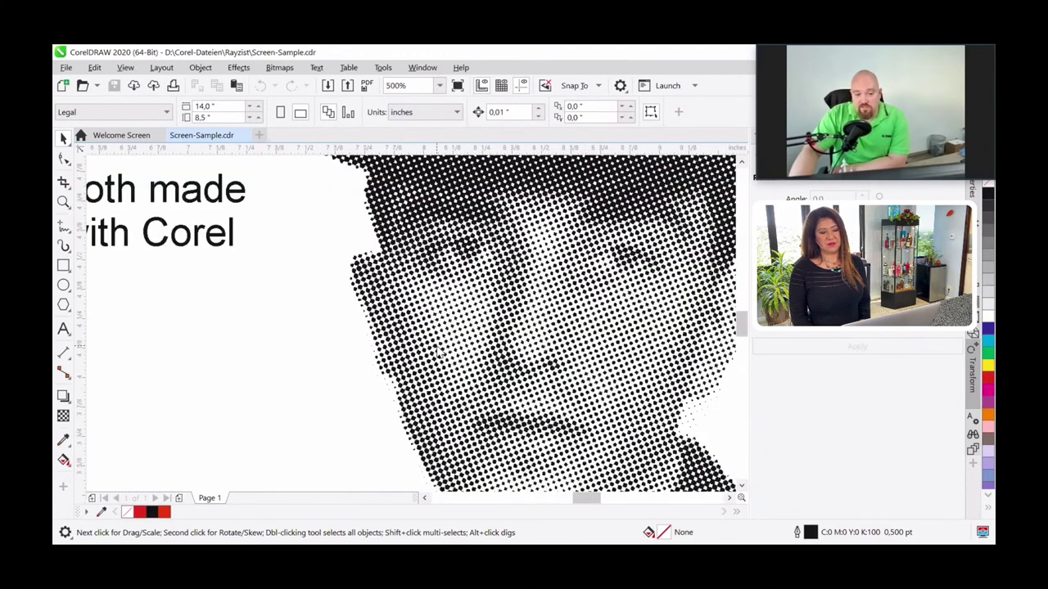
left_click(425, 497)
left_click(424, 498)
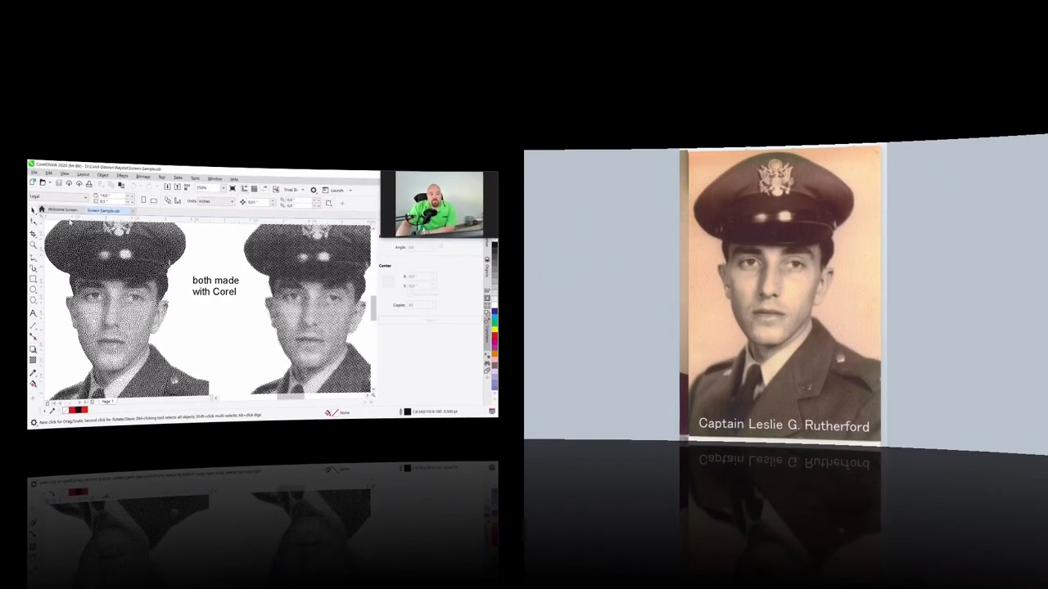
- Create a new CMYK document with Legal page size in inches, portrait orientation and 300 dpi resolution
left_click(64, 209)
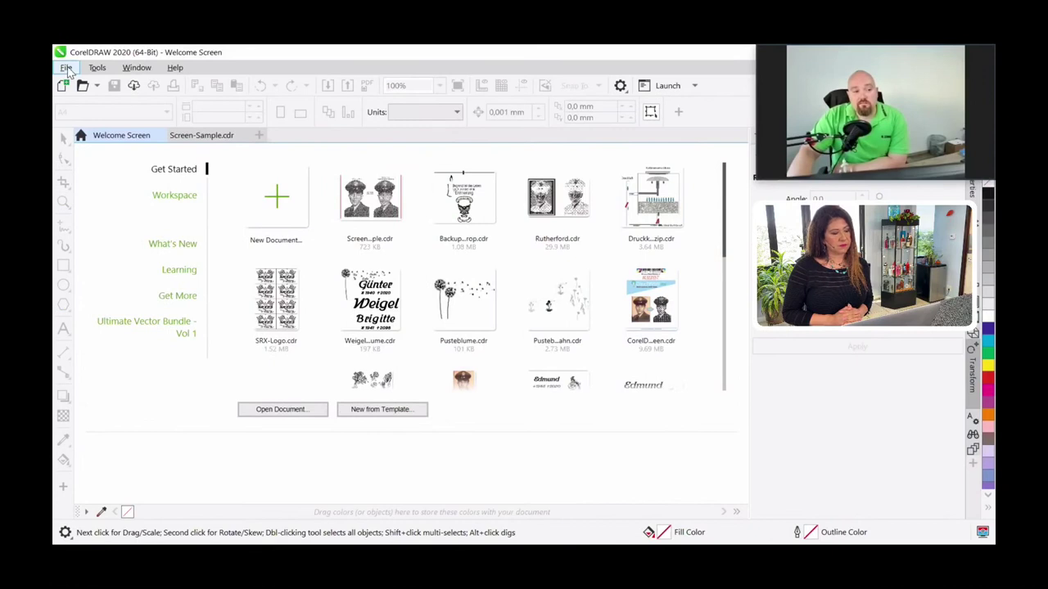
left_click(67, 68)
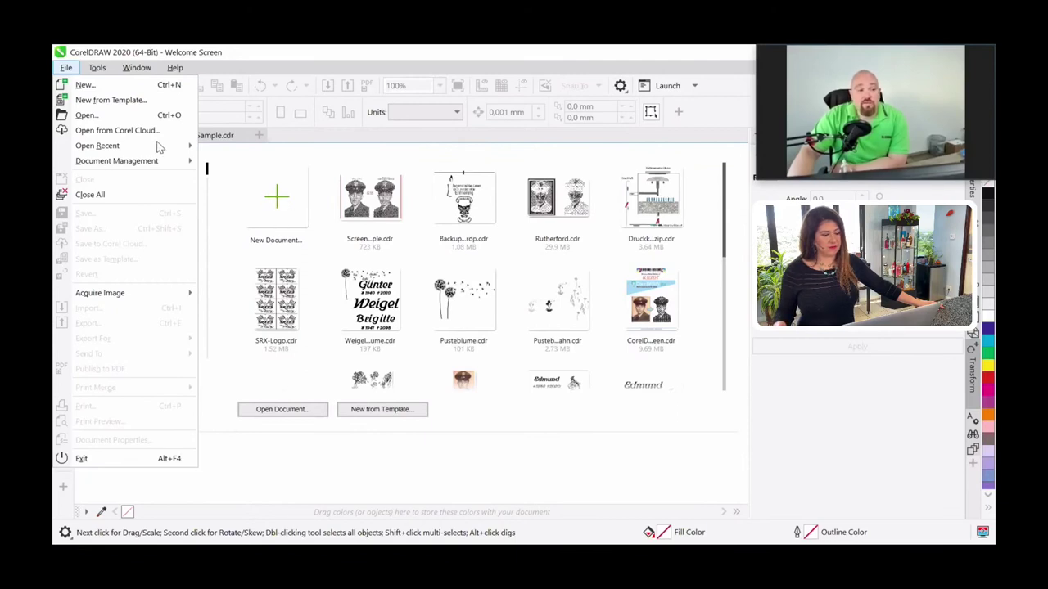
left_click(85, 85)
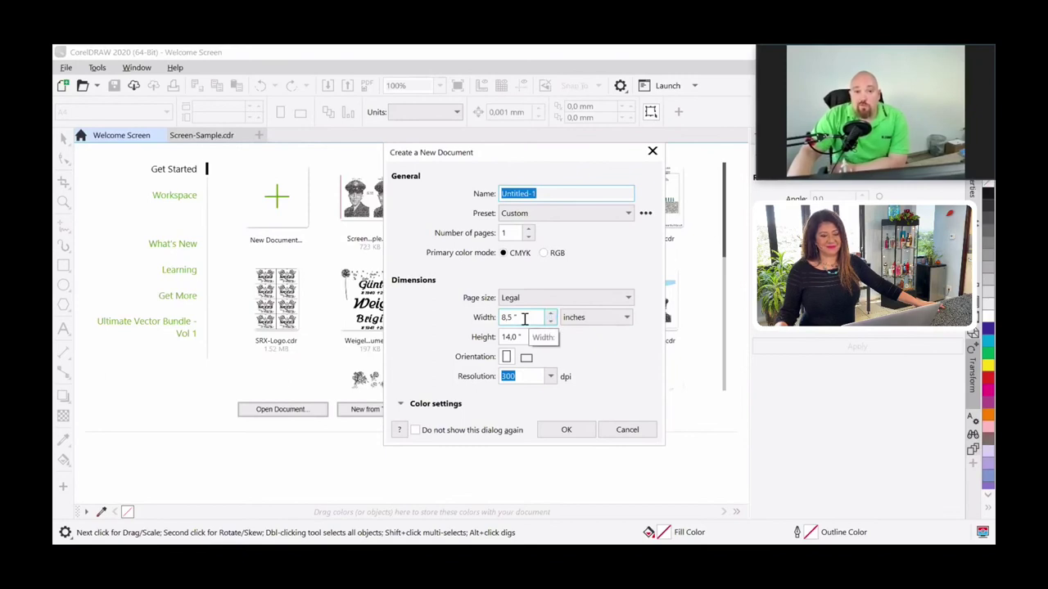
left_click(627, 319)
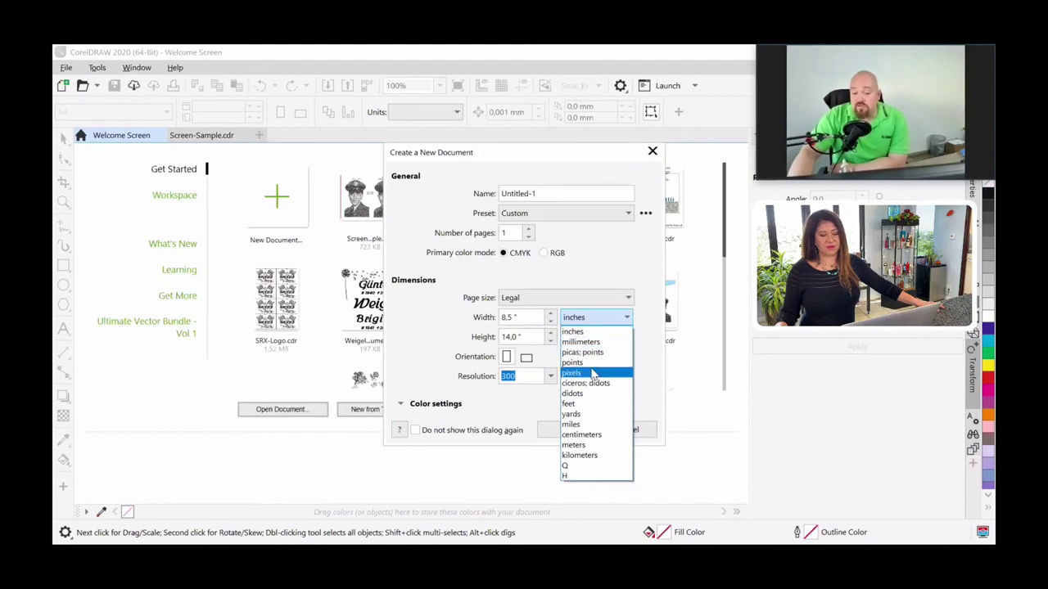
left_click(577, 324)
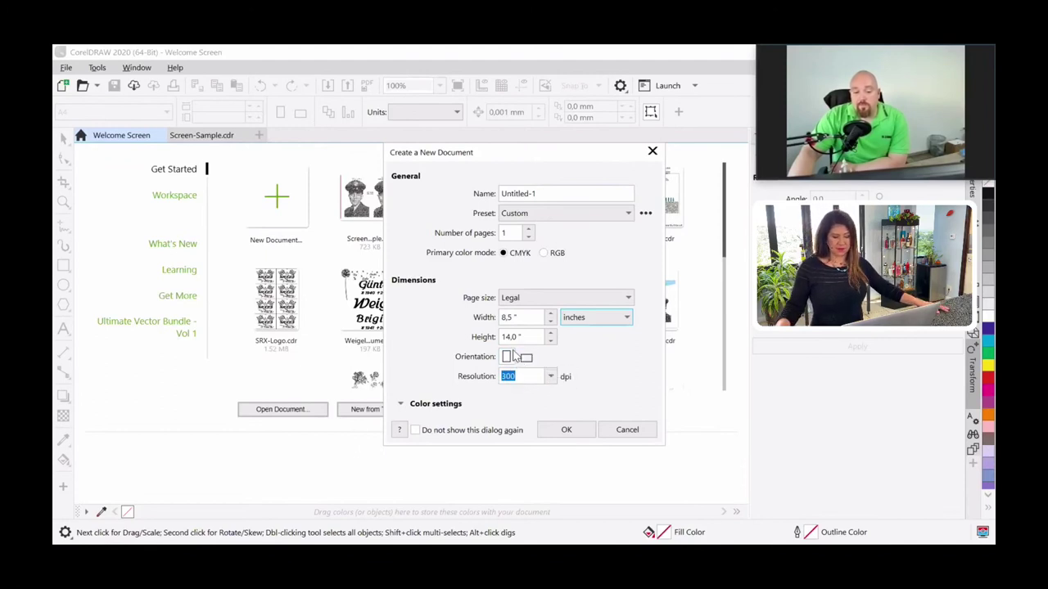
left_click(568, 432)
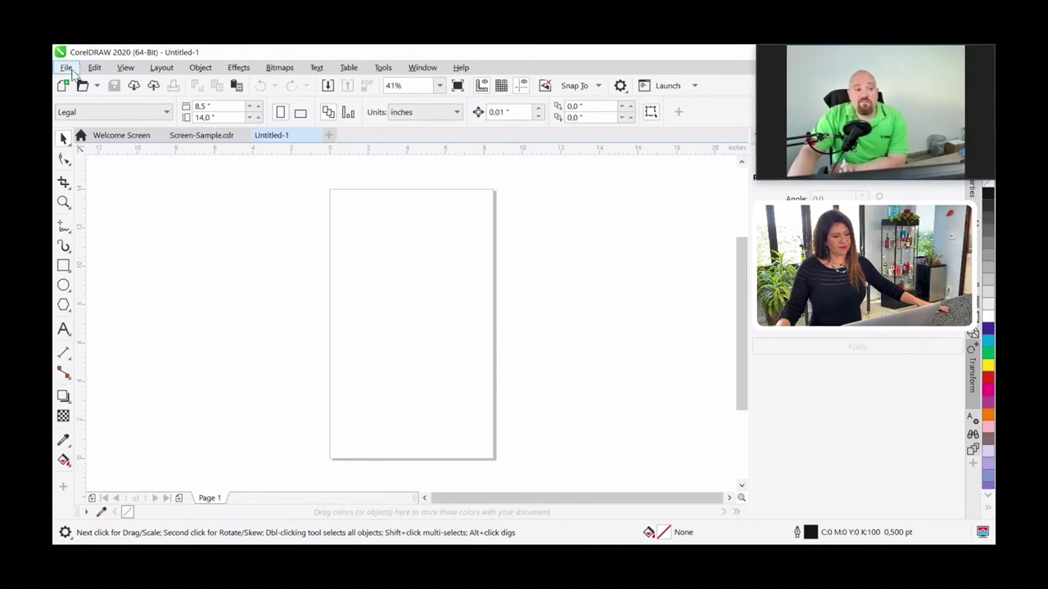
- Import the captain's original color portrait JPG from the Rayzist folder and place it near the upper left of the page
left_click(69, 68)
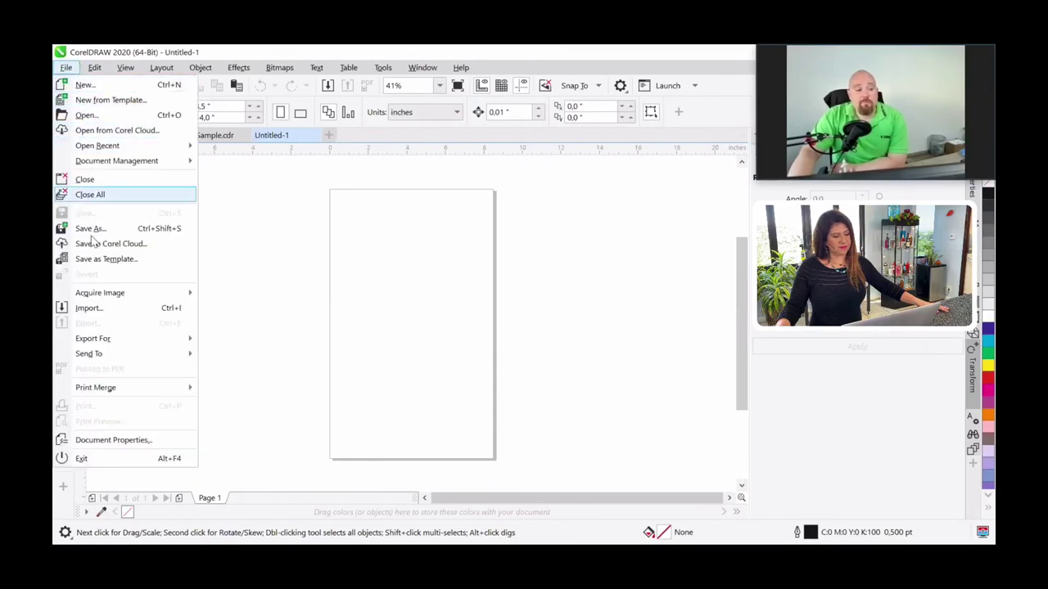
left_click(88, 312)
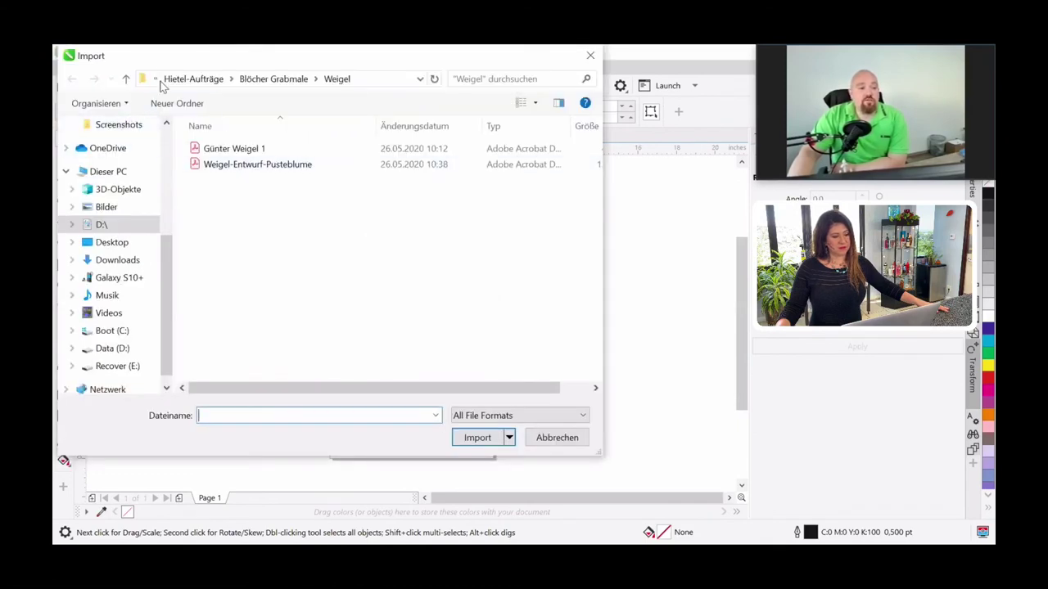
left_click(155, 78)
left_click(155, 78)
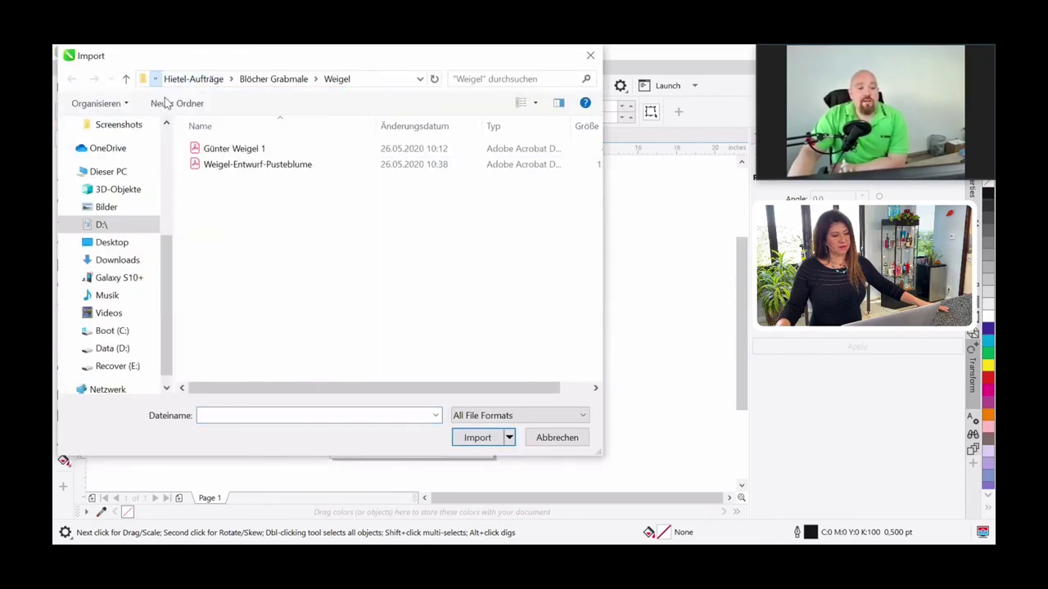
double_click(466, 344)
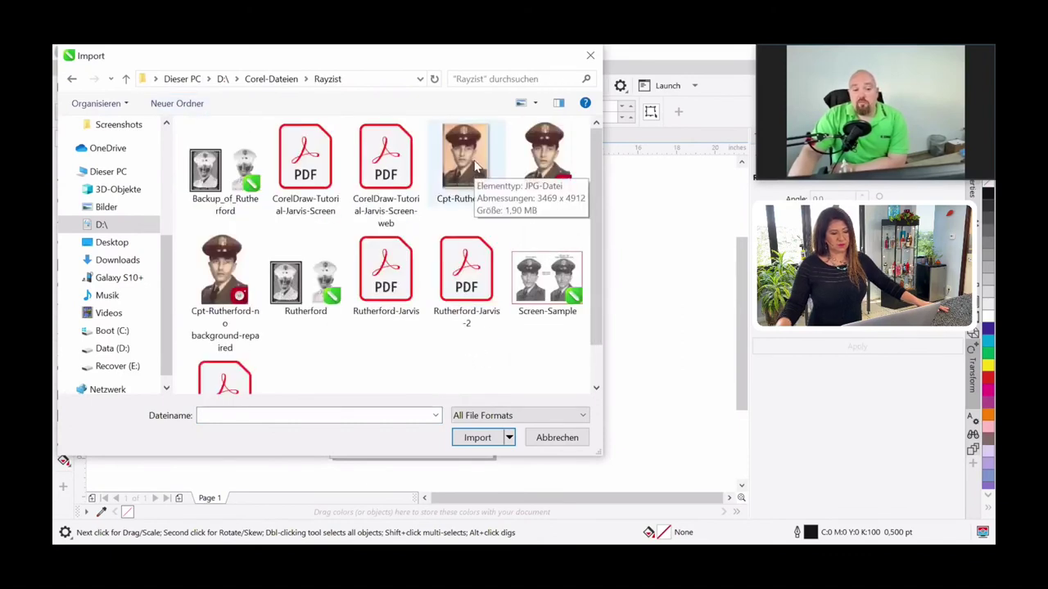
left_click(475, 164)
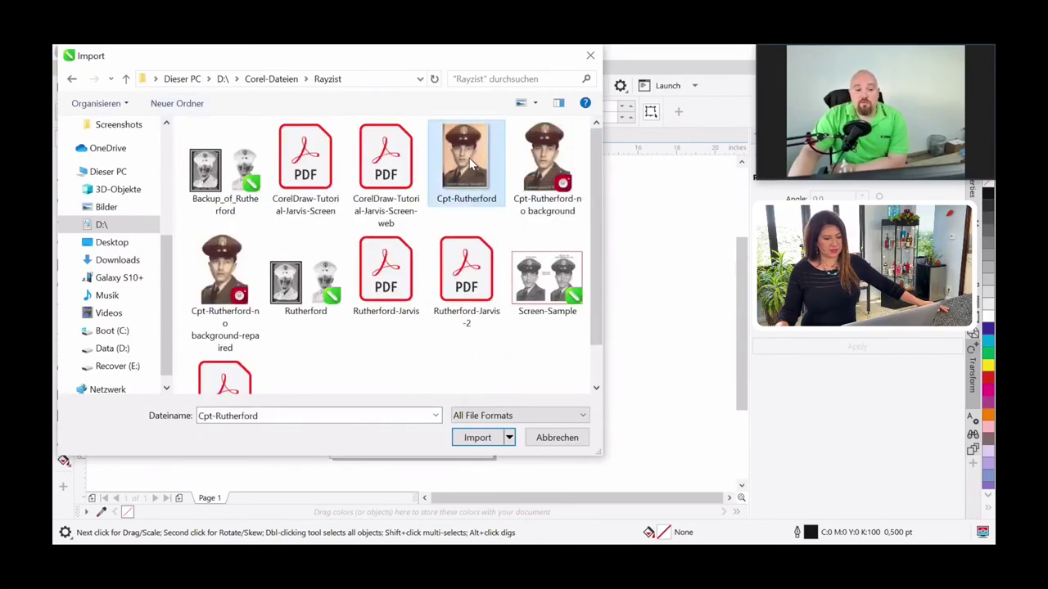
left_click(479, 438)
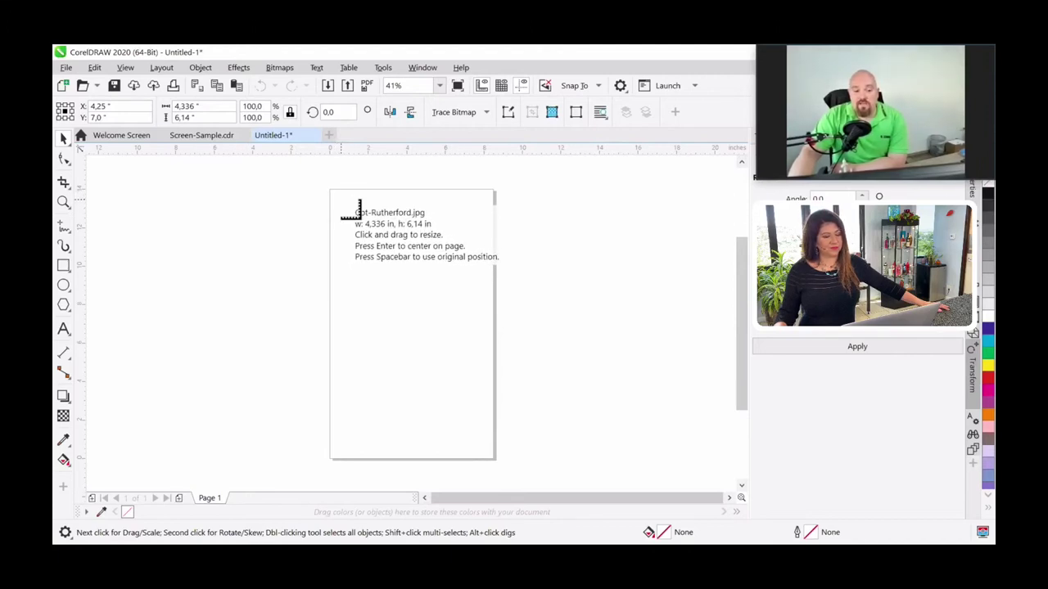
left_click(341, 200)
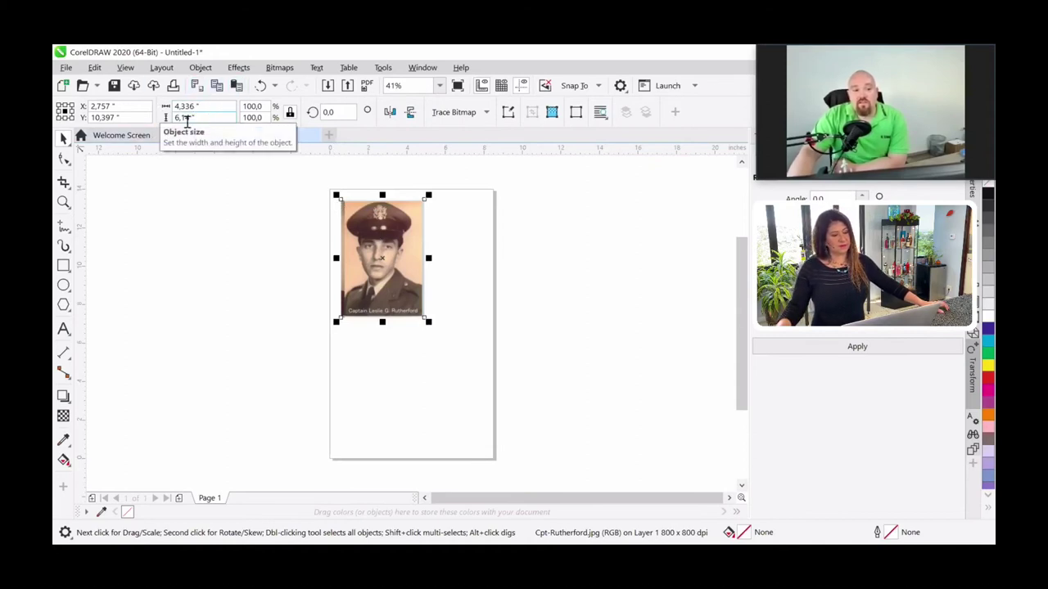
- Scale the portrait proportionally to 4.5 inches high and move it near the page's horizontal center, at about X 4.19, Y 10.41 inches
left_click_drag(206, 118, 159, 121)
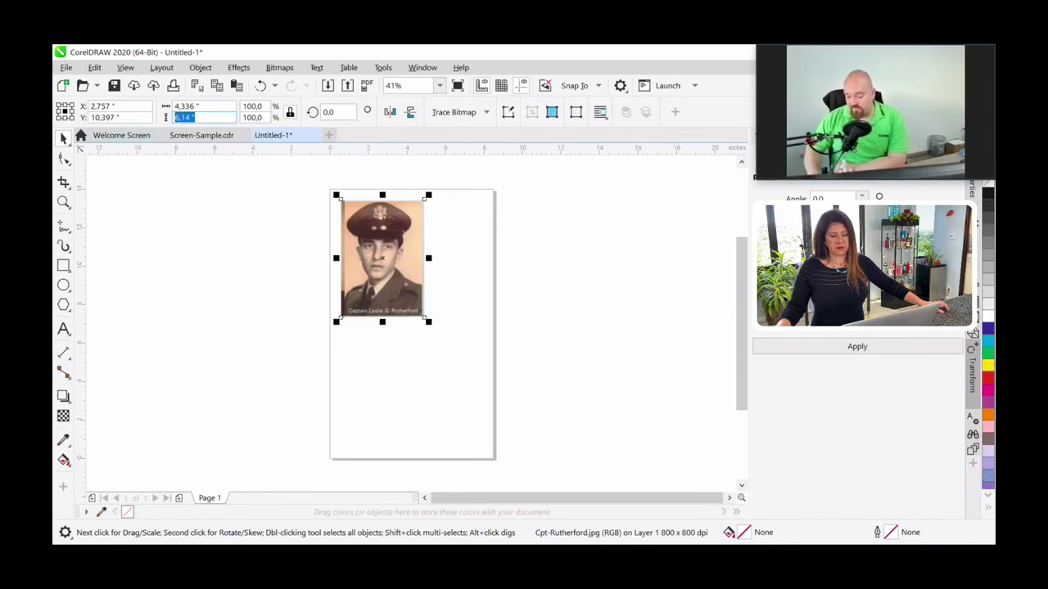
type("4,5")
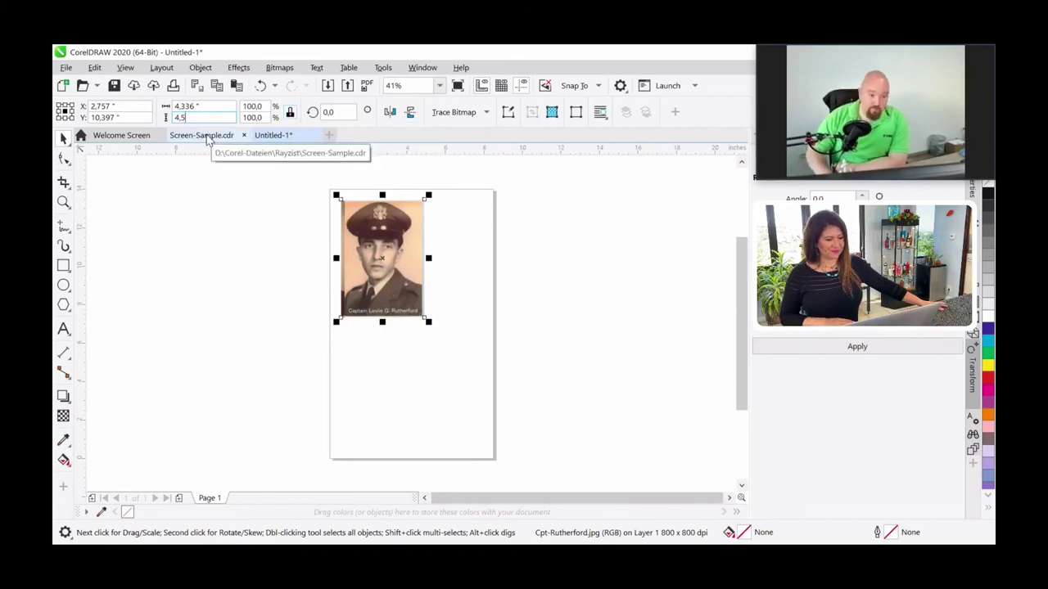
key("Return")
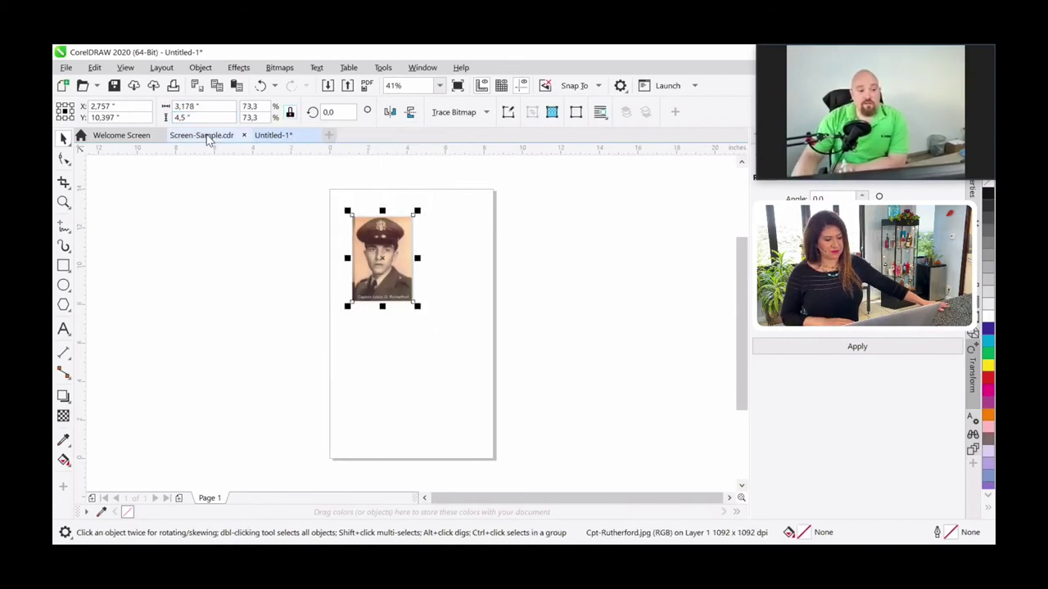
scroll(393, 276, "up", 2)
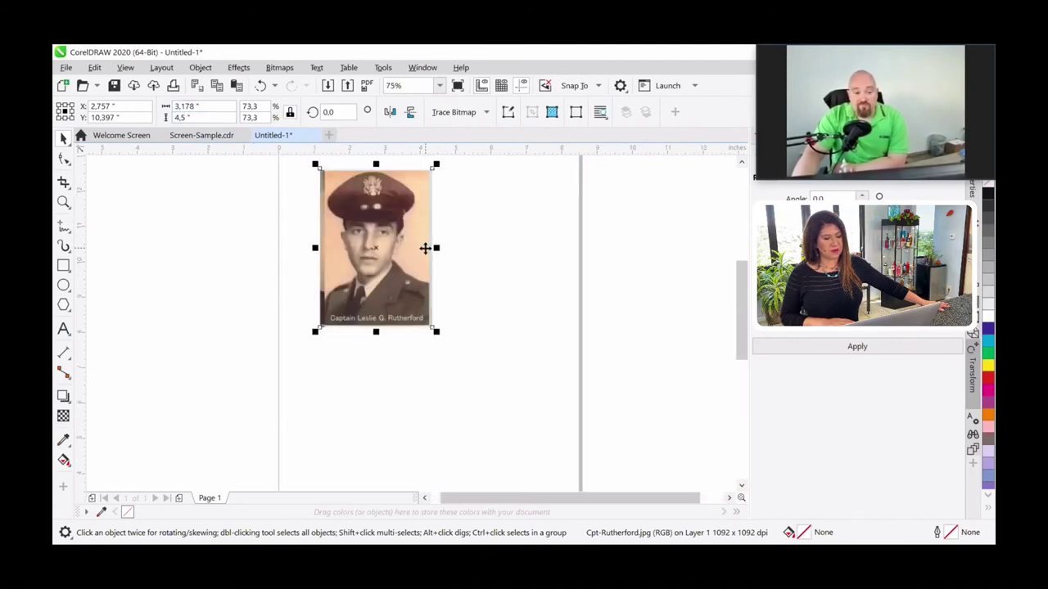
scroll(425, 248, "down", 2)
scroll(401, 248, "up", 2)
left_click_drag(393, 243, 445, 240)
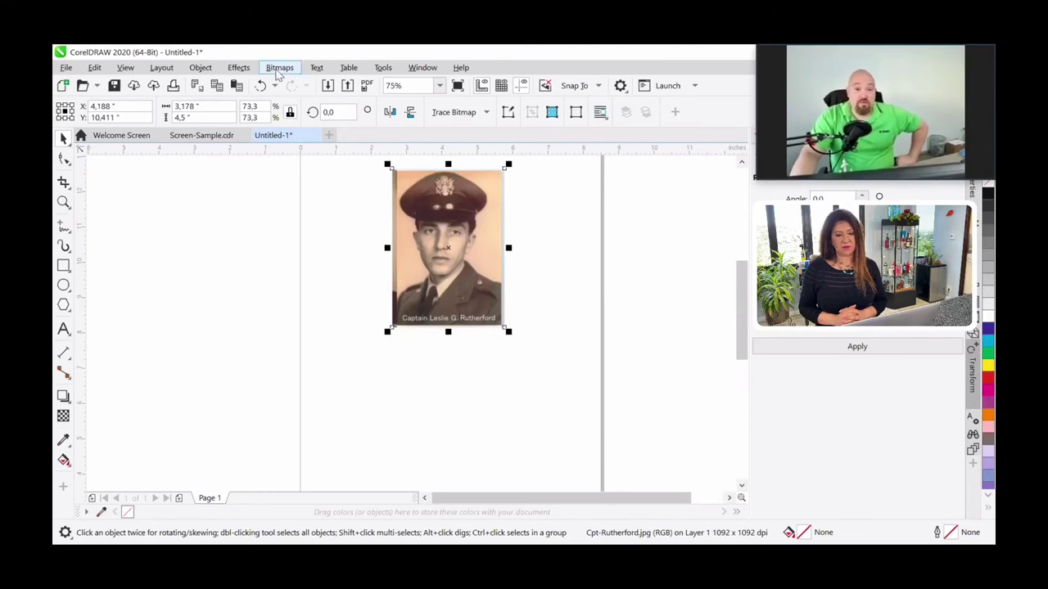
- Convert the portrait to a Grayscale (8-bit) bitmap at 130 dpi with anti-aliasing
left_click(279, 70)
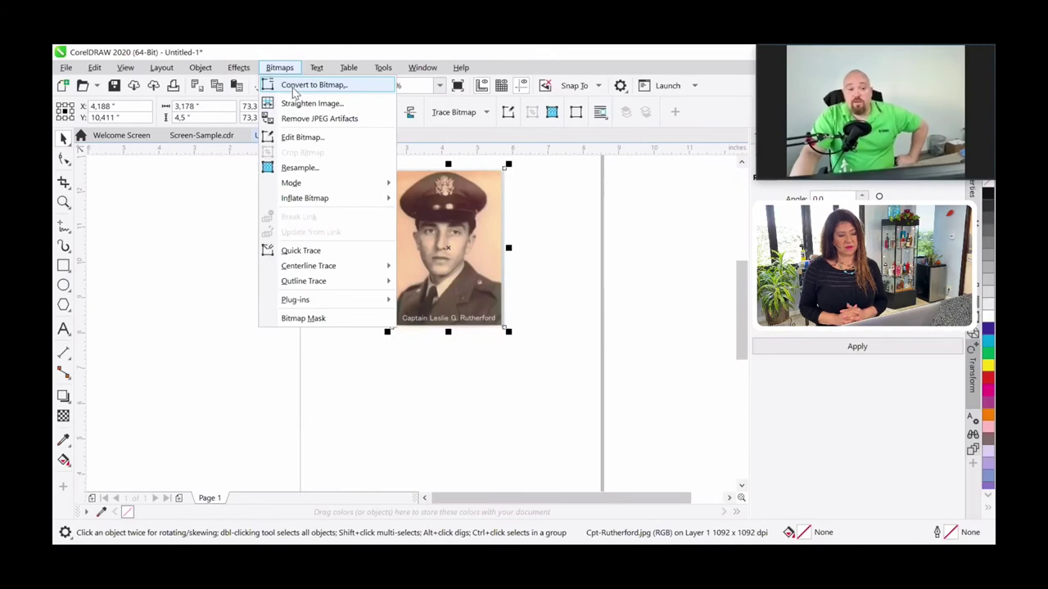
left_click(293, 93)
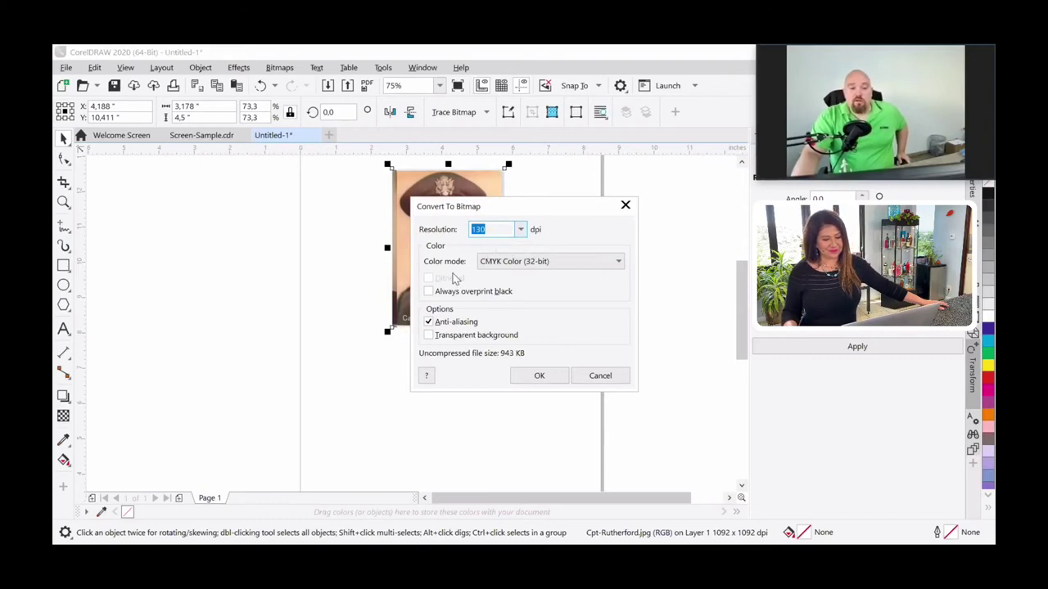
left_click(508, 270)
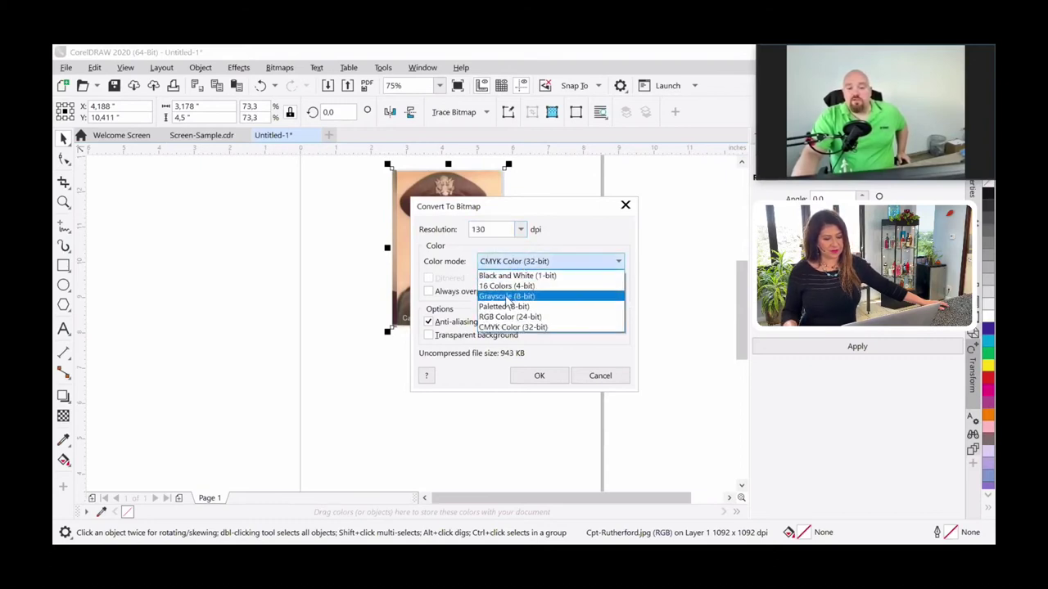
left_click(507, 300)
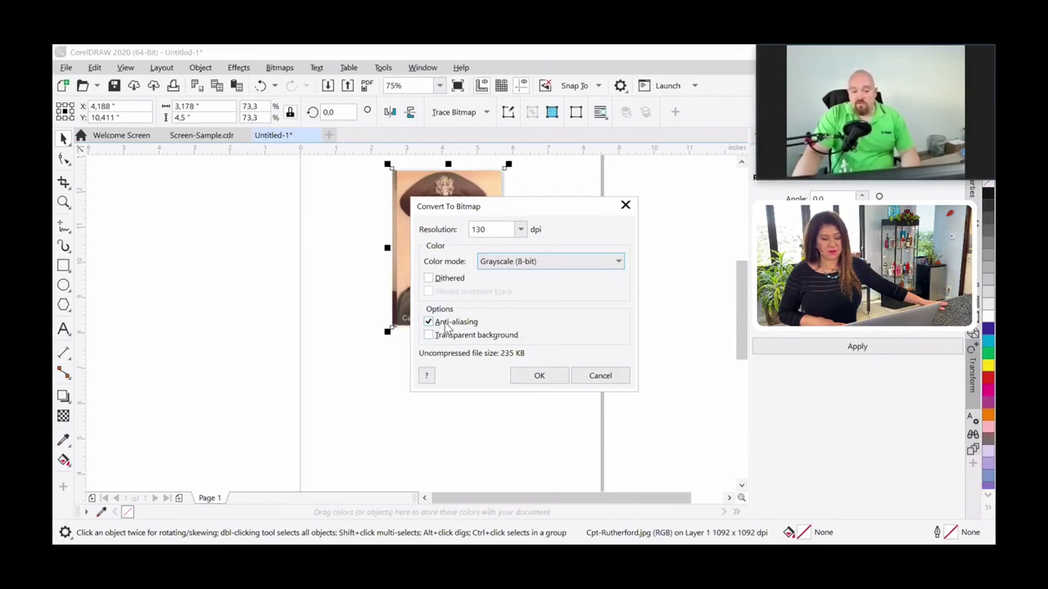
left_click(540, 379)
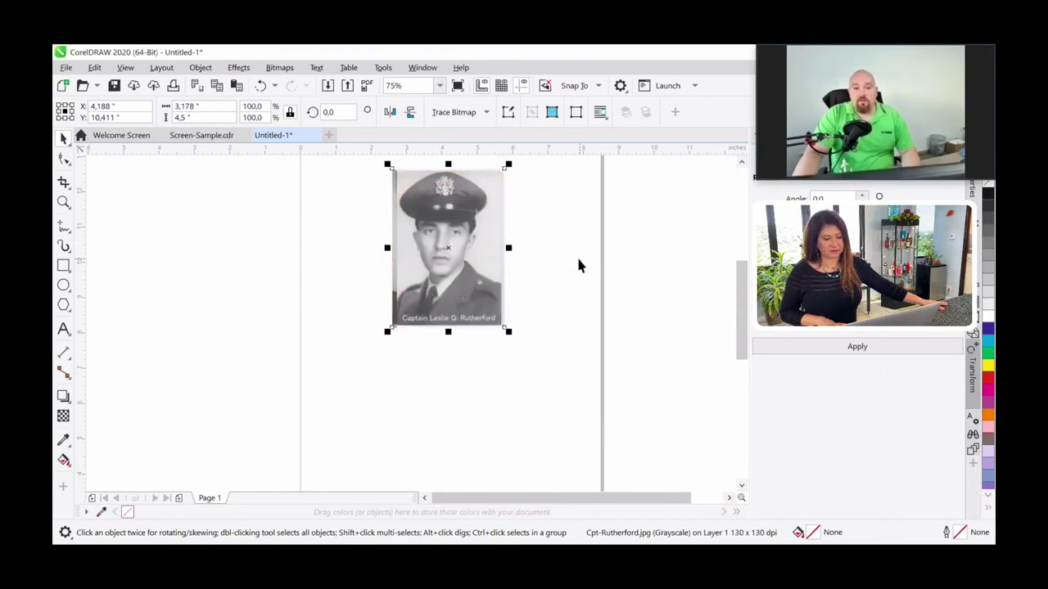
- Open the Black and White (1-bit) conversion for the grayscale portrait, preview the Line Art method, and choose Jarvis as the conversion method
scroll(464, 238, "up", 2)
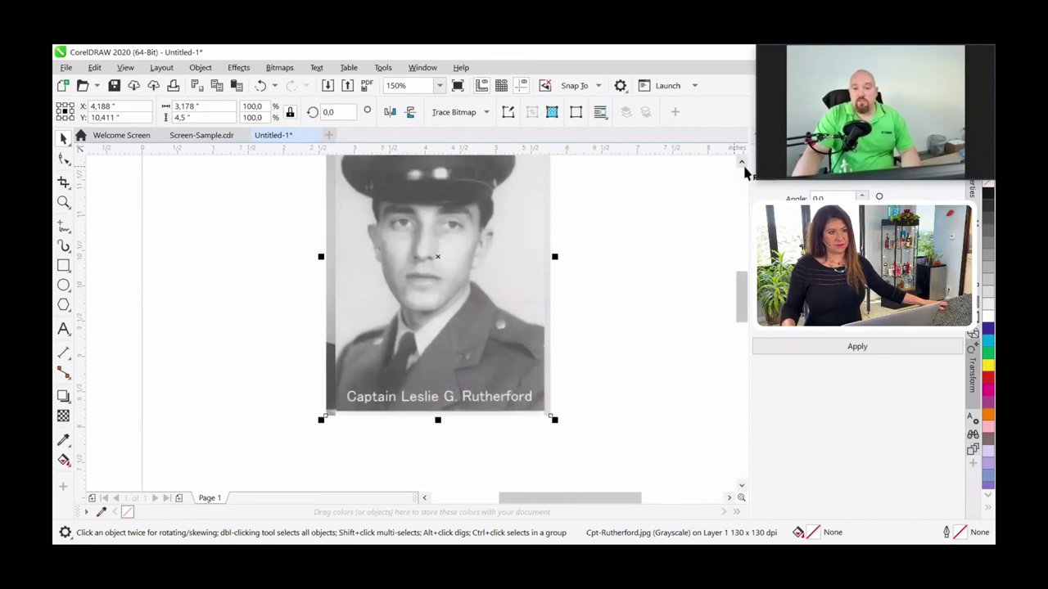
left_click(742, 162)
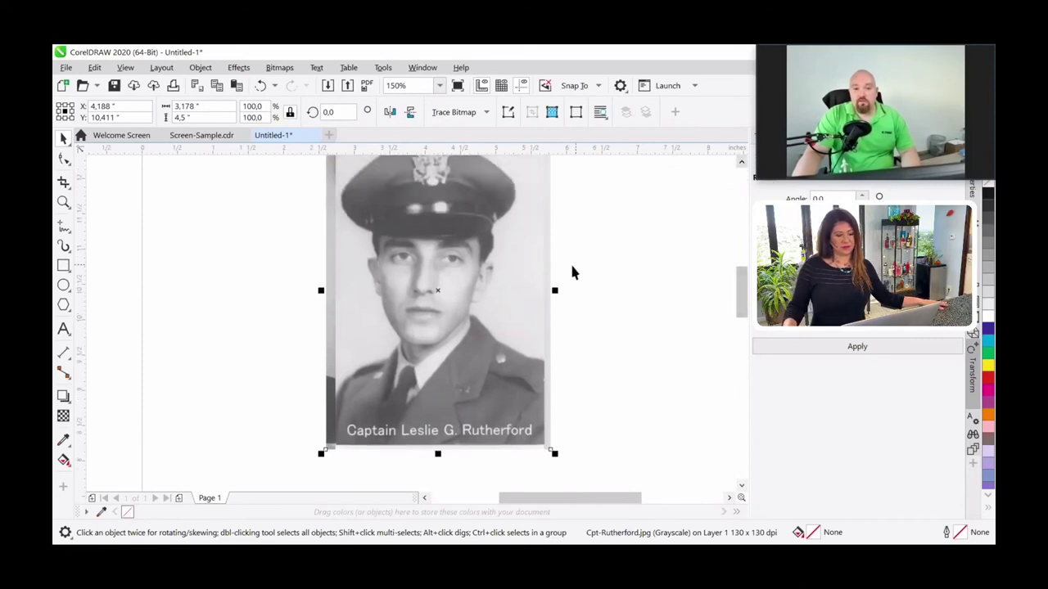
left_click(742, 163)
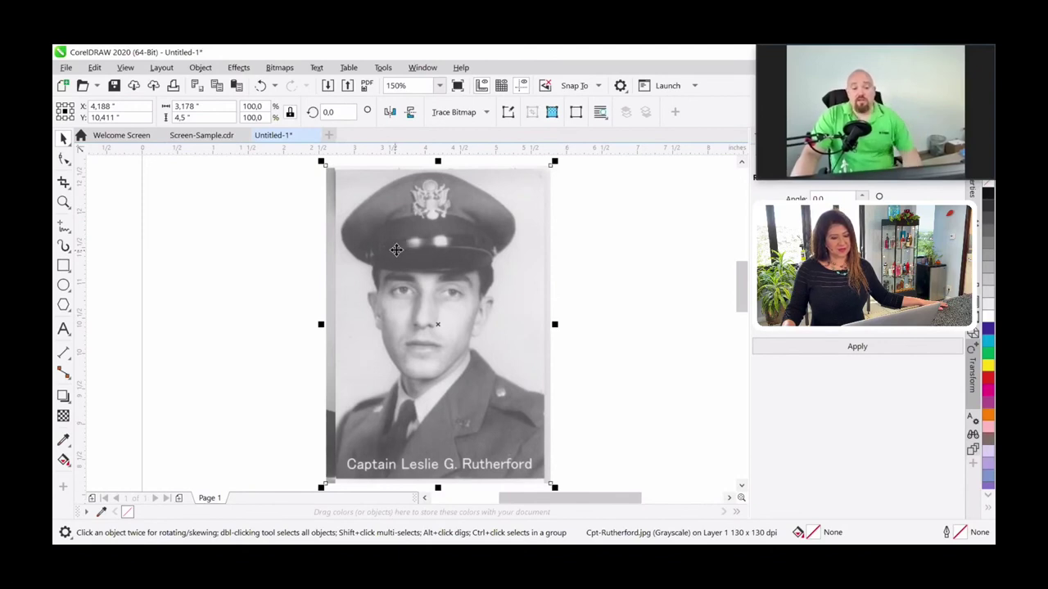
left_click(282, 69)
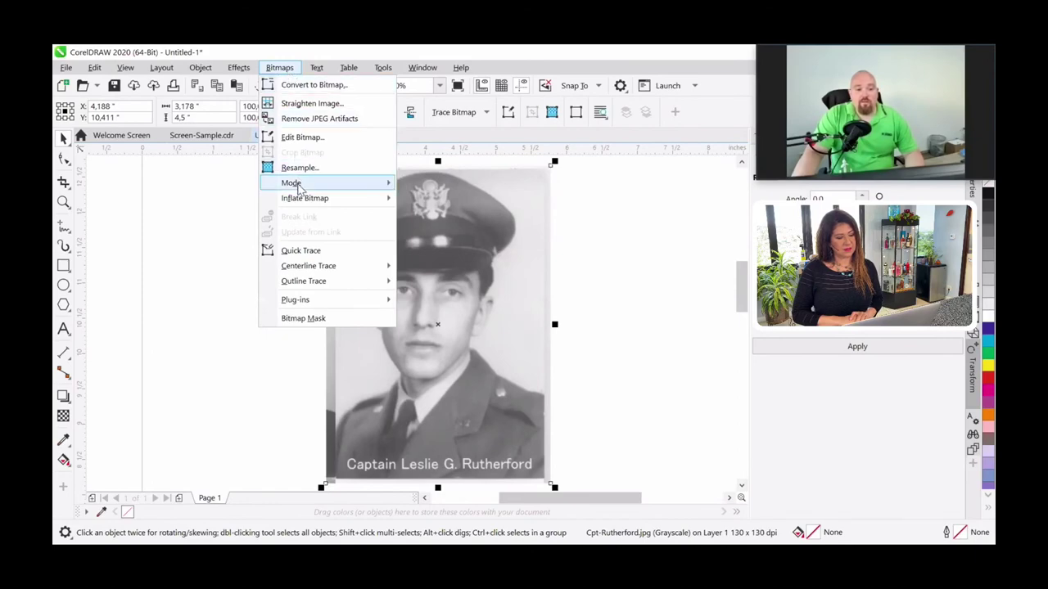
mouse_move(332, 184)
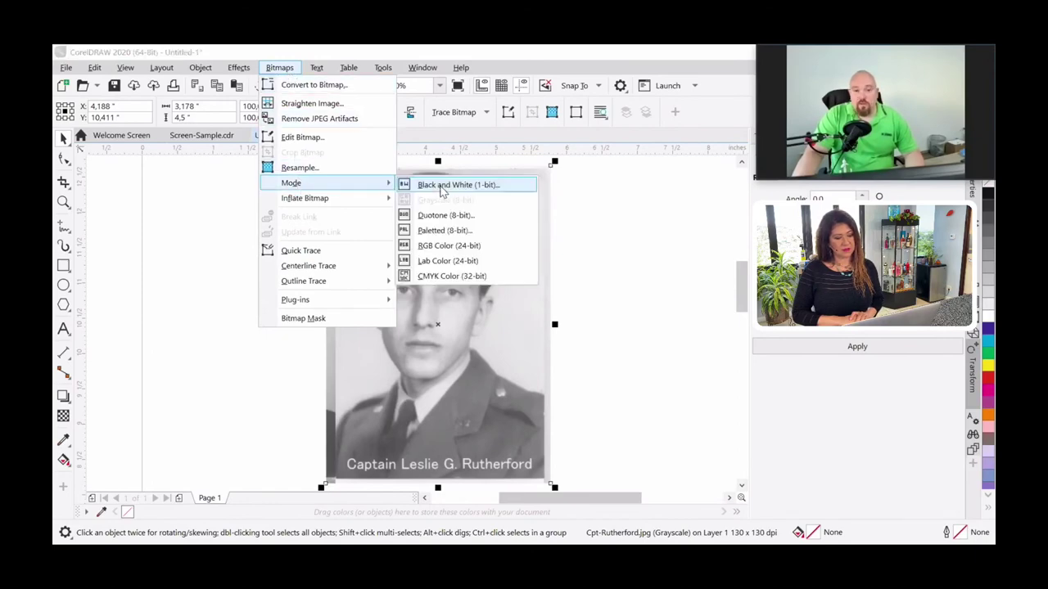
left_click(442, 188)
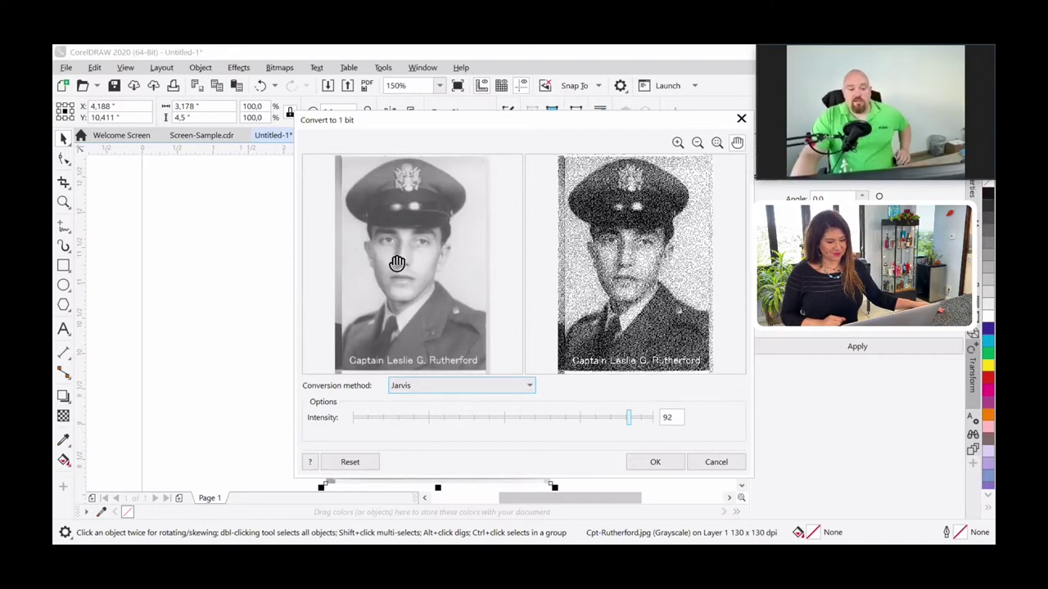
left_click(531, 387)
left_click(425, 403)
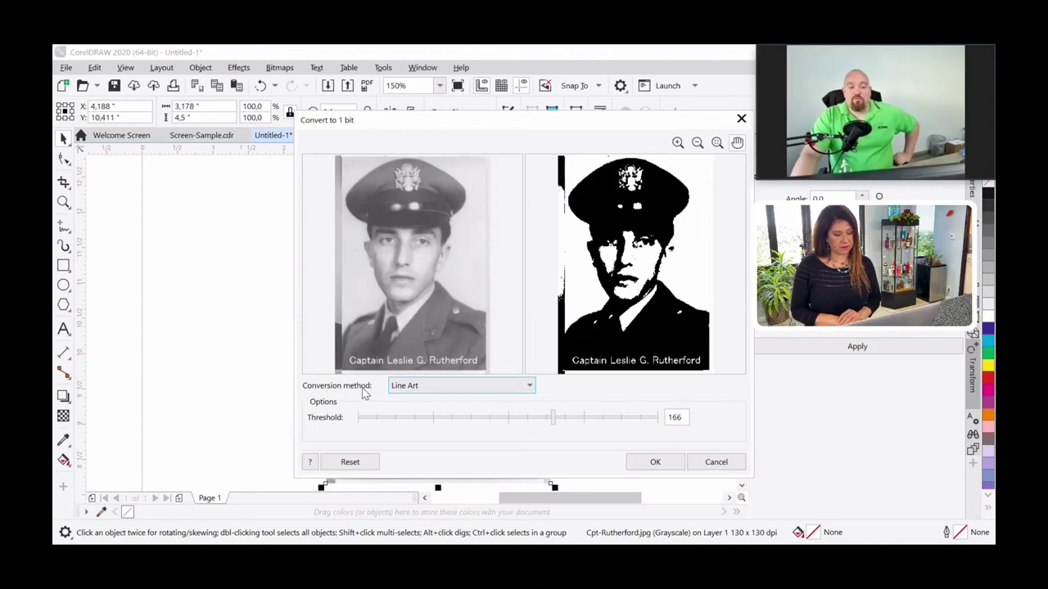
left_click(528, 384)
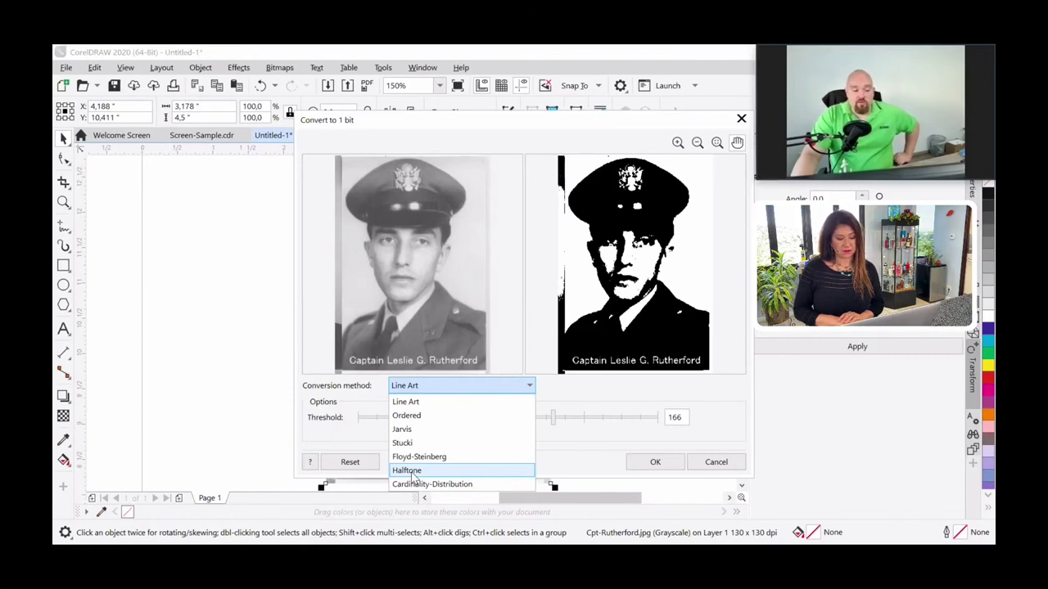
left_click(430, 430)
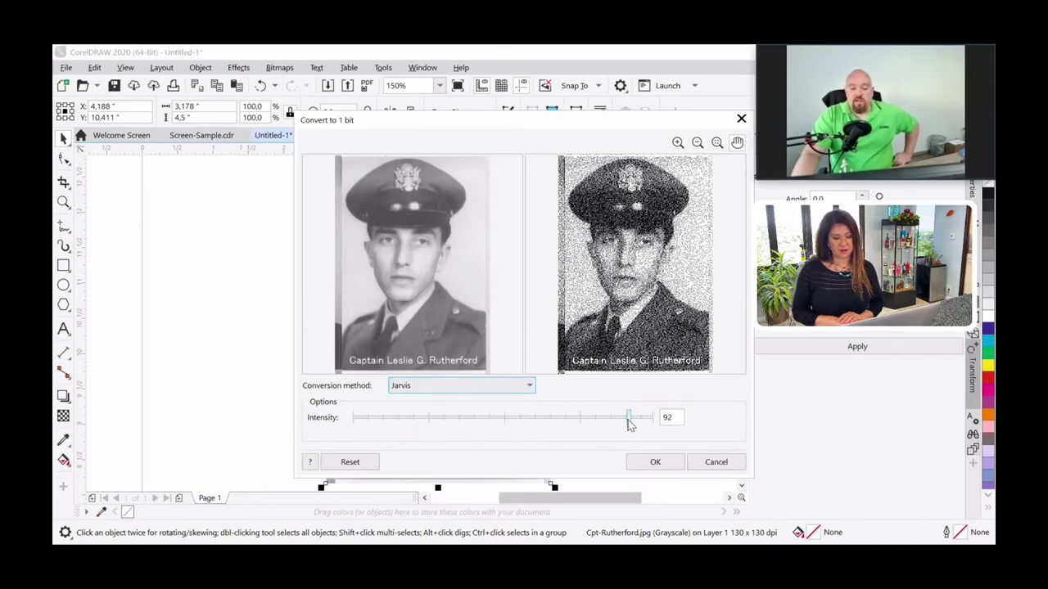
- Try Jarvis intensities of 81, 51, 86, 99 and 91 to compare the dot density in the portrait preview
mouse_move(629, 421)
left_mouse_down()
mouse_move(396, 420)
mouse_move(613, 422)
left_mouse_up()
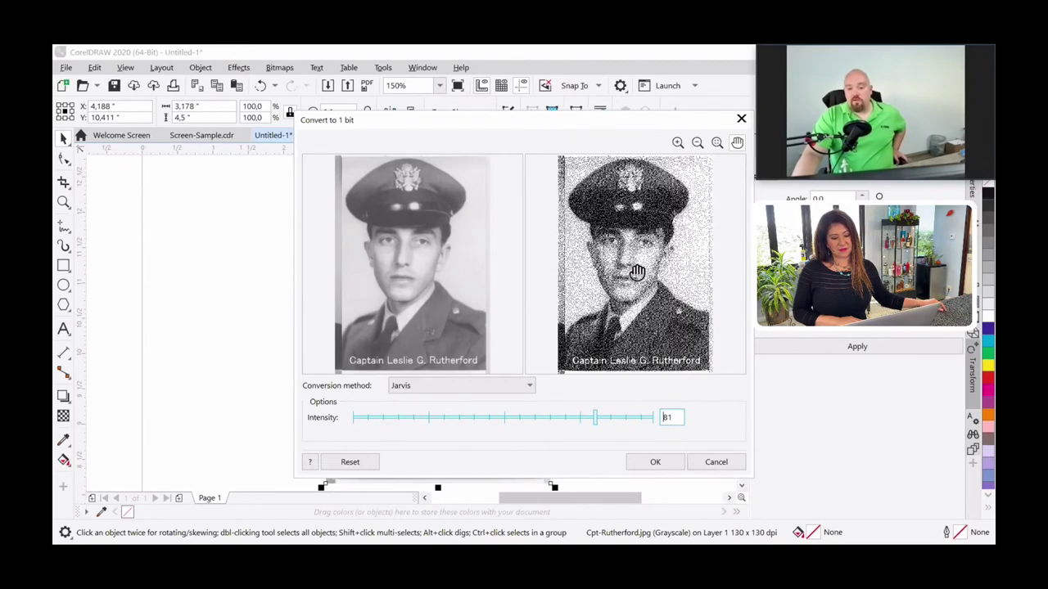
left_click(505, 420)
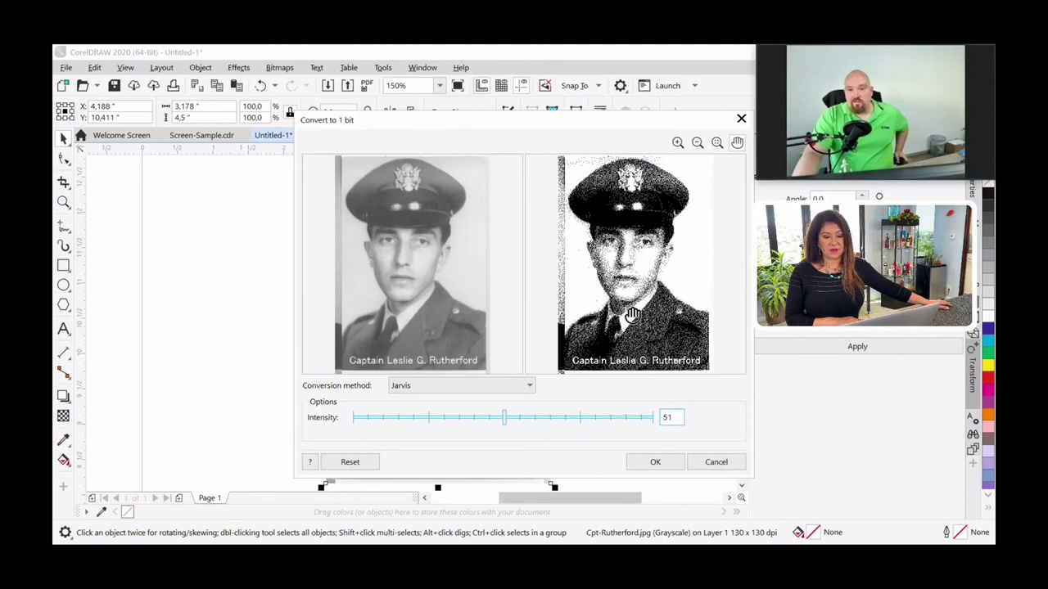
left_click(595, 417)
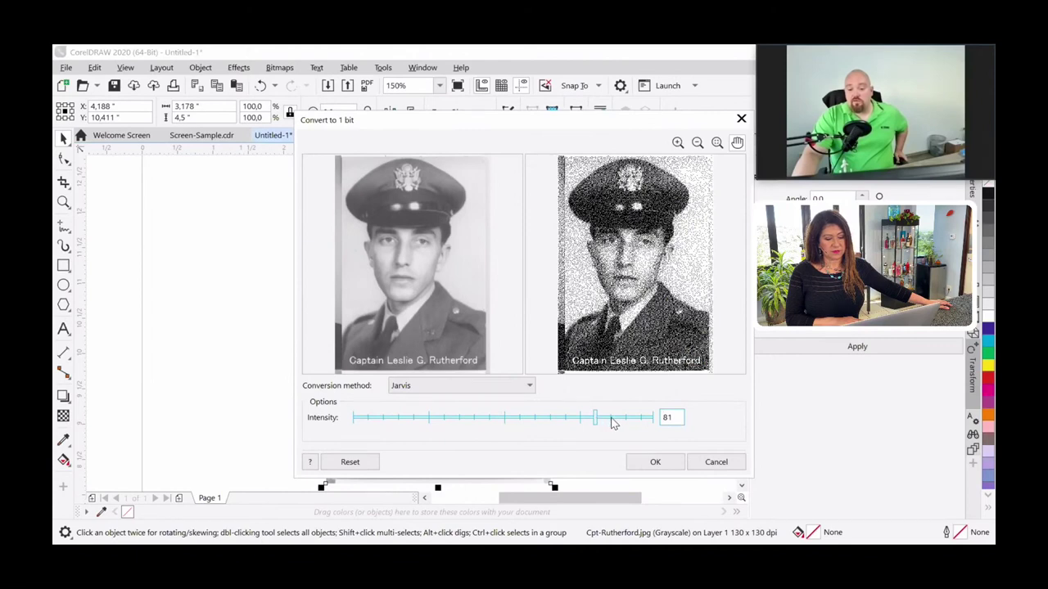
left_click(611, 420)
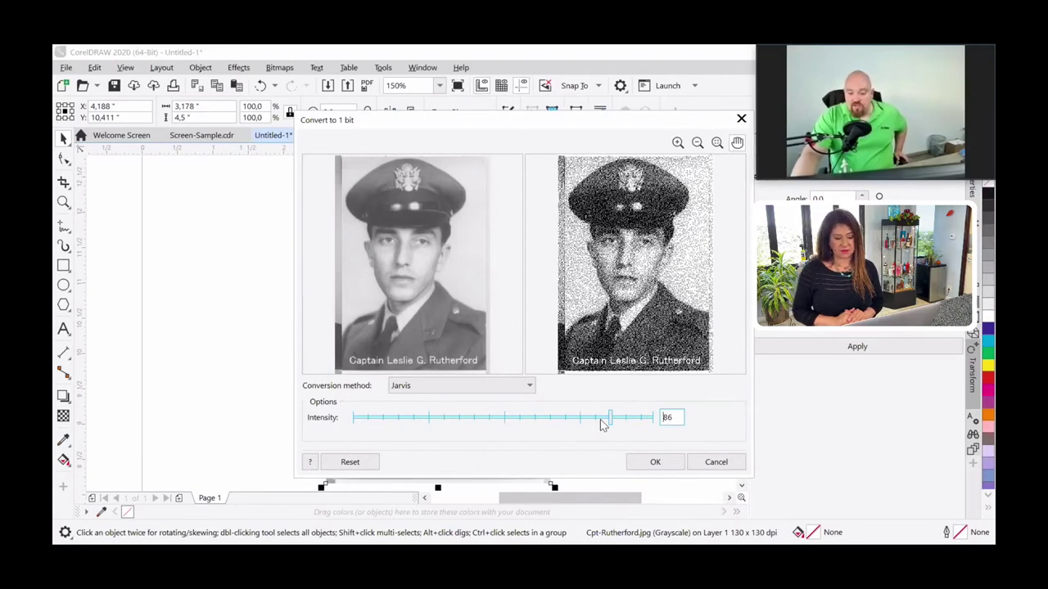
left_click_drag(613, 421, 652, 418)
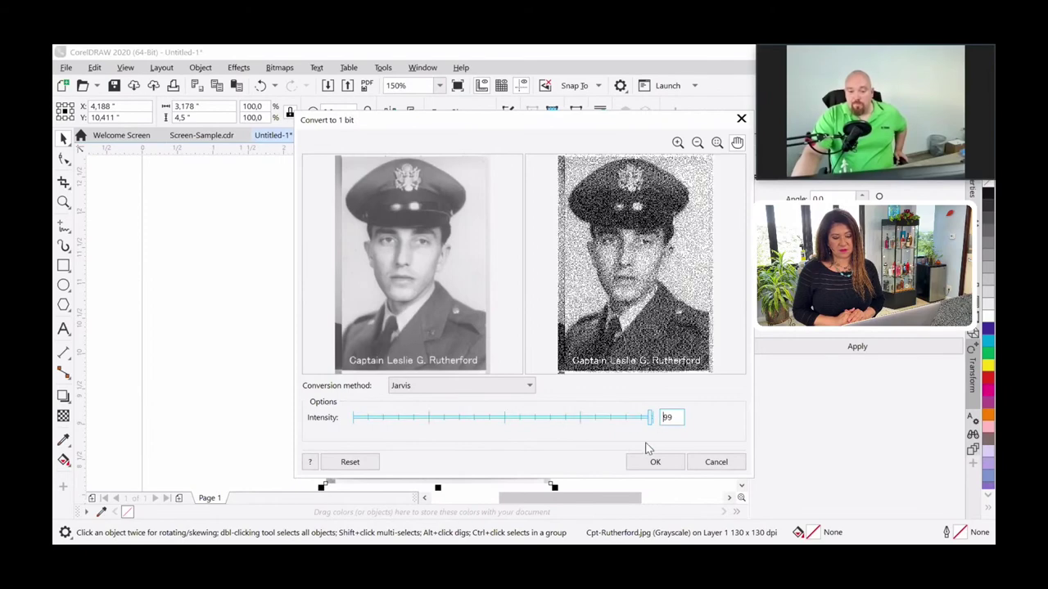
left_click_drag(562, 421, 629, 420)
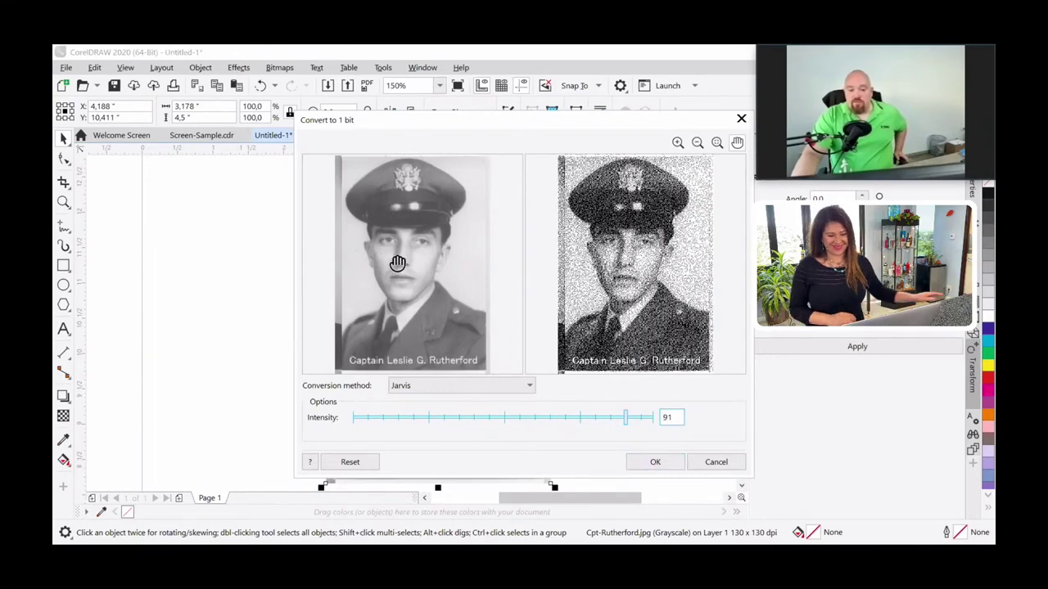
- Check the dot pattern on the face up close, set the Jarvis intensity to 82 and apply the 1-bit conversion to the portrait
scroll(405, 262, "up", 2)
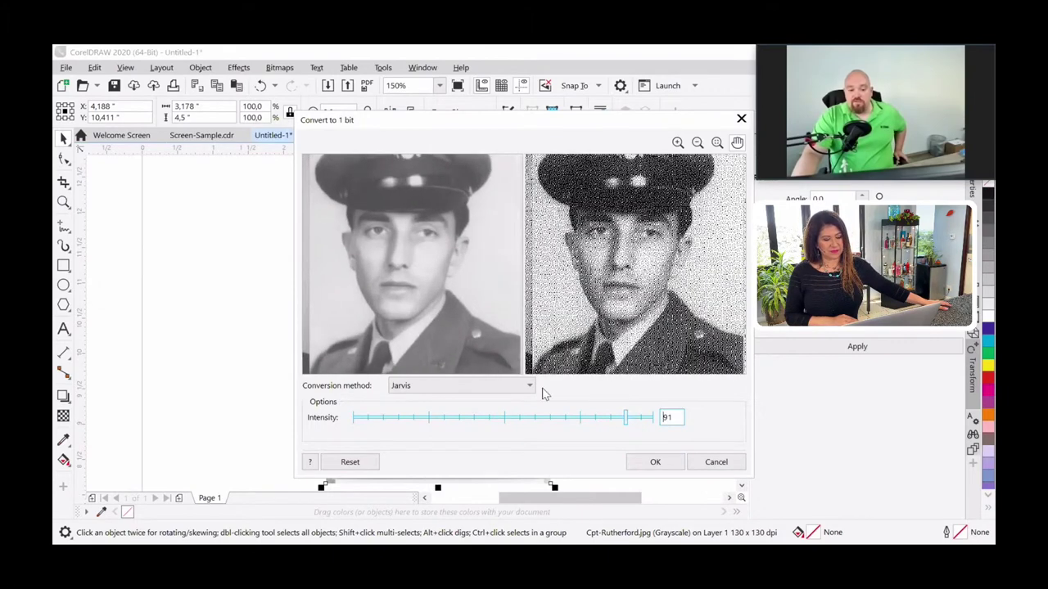
left_click_drag(610, 422, 571, 422)
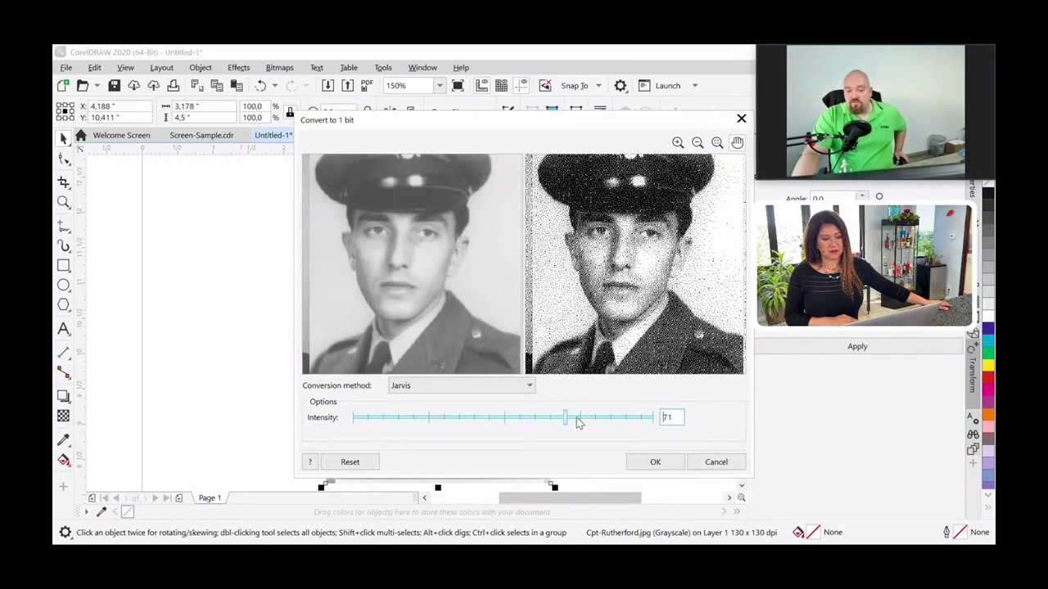
left_click_drag(583, 422, 597, 424)
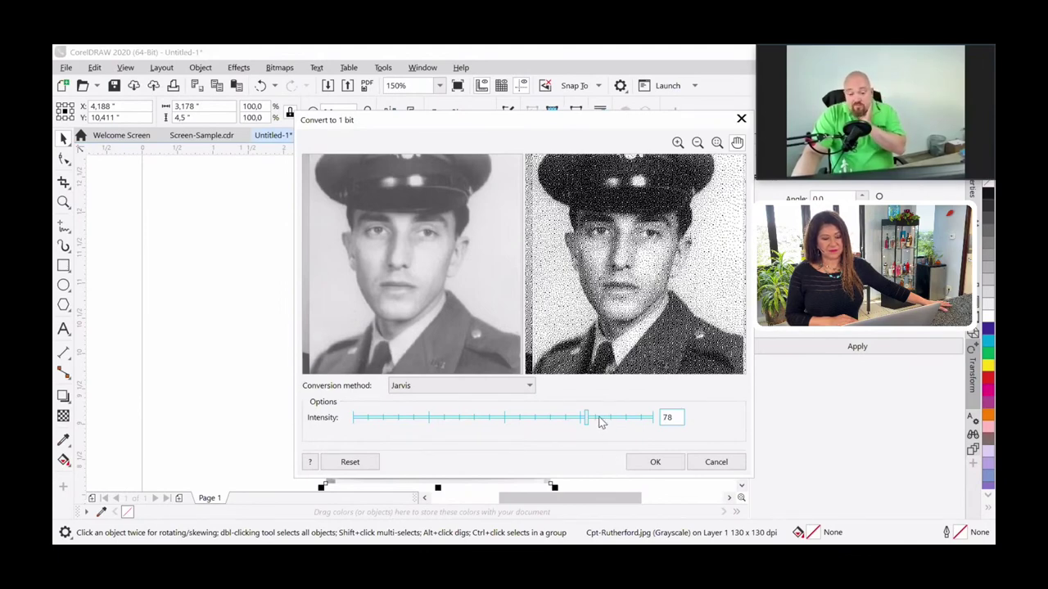
left_click(600, 420)
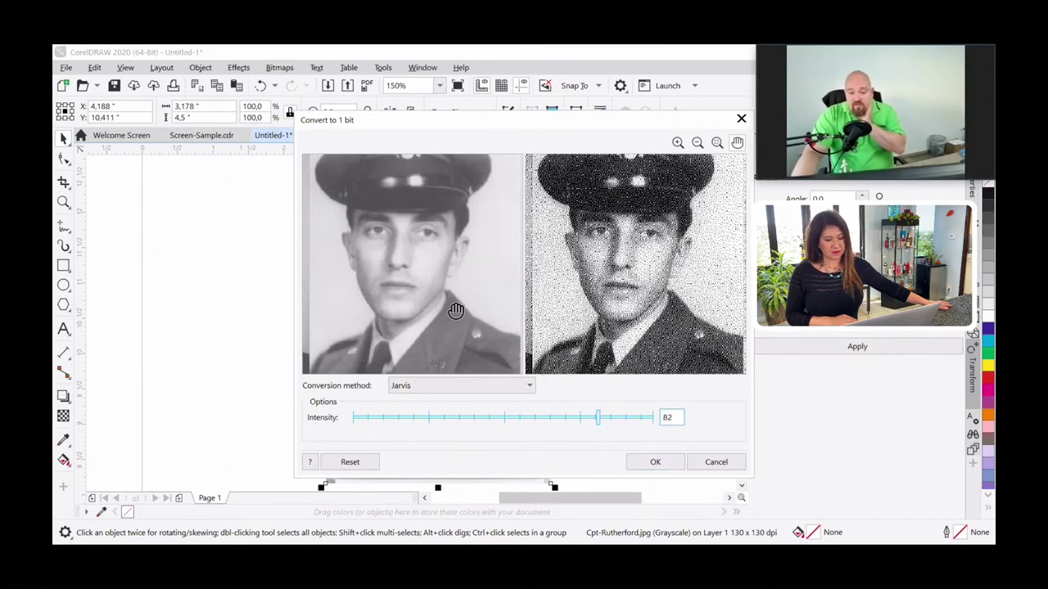
left_click(649, 462)
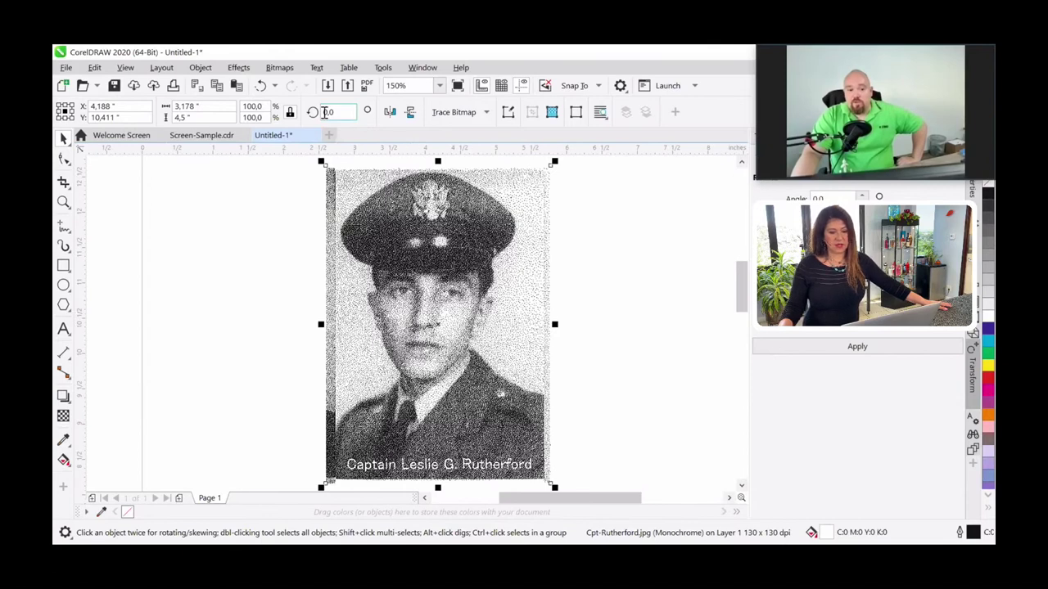
- Invert the colors of the black-and-white portrait, then undo and reapply the inversion to compare the positive and negative versions
left_click(239, 69)
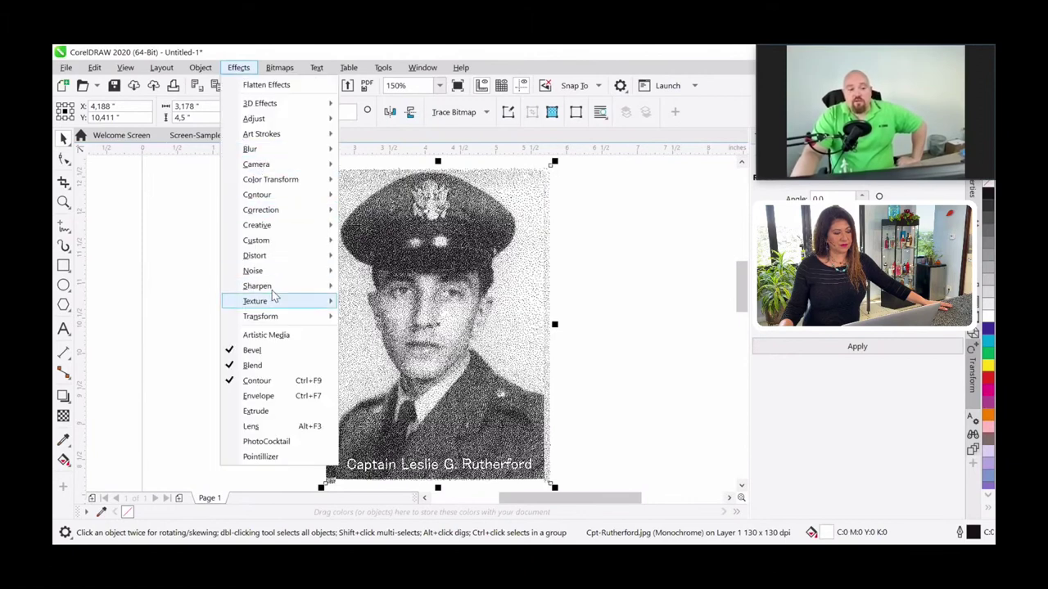
mouse_move(282, 319)
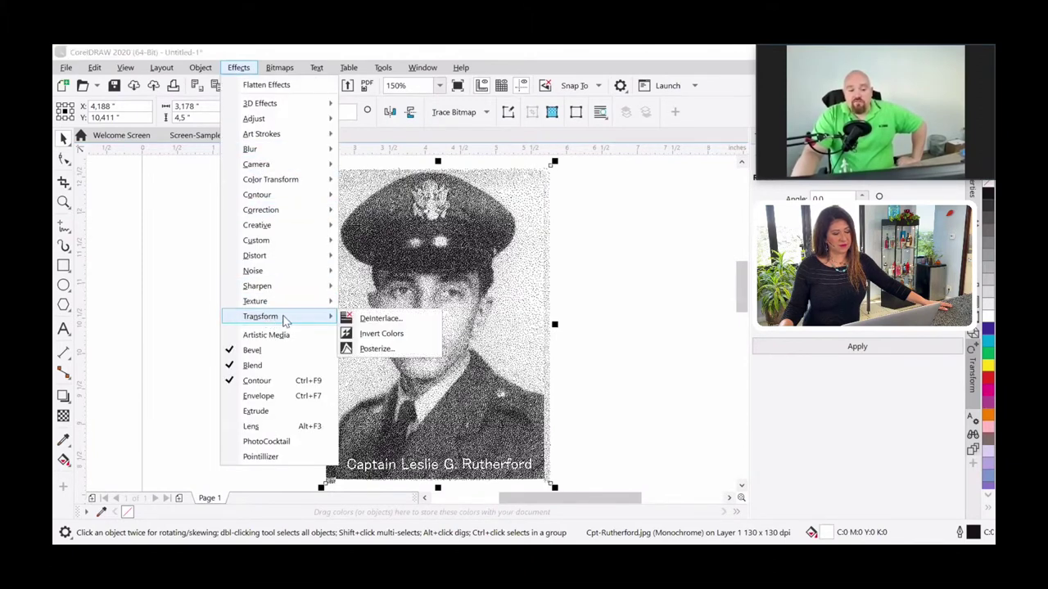
left_click(393, 336)
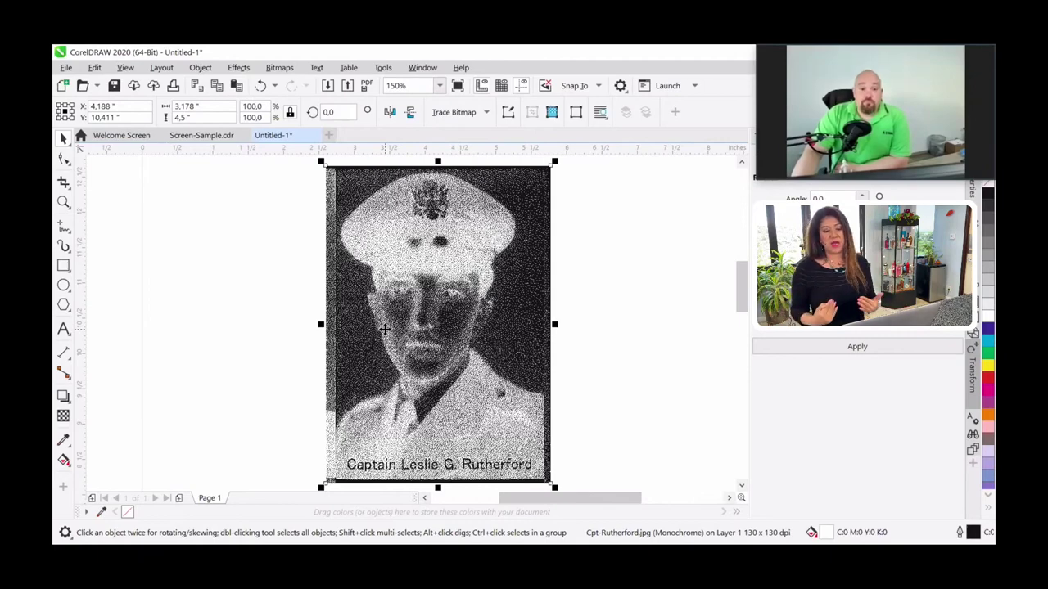
left_click(262, 86)
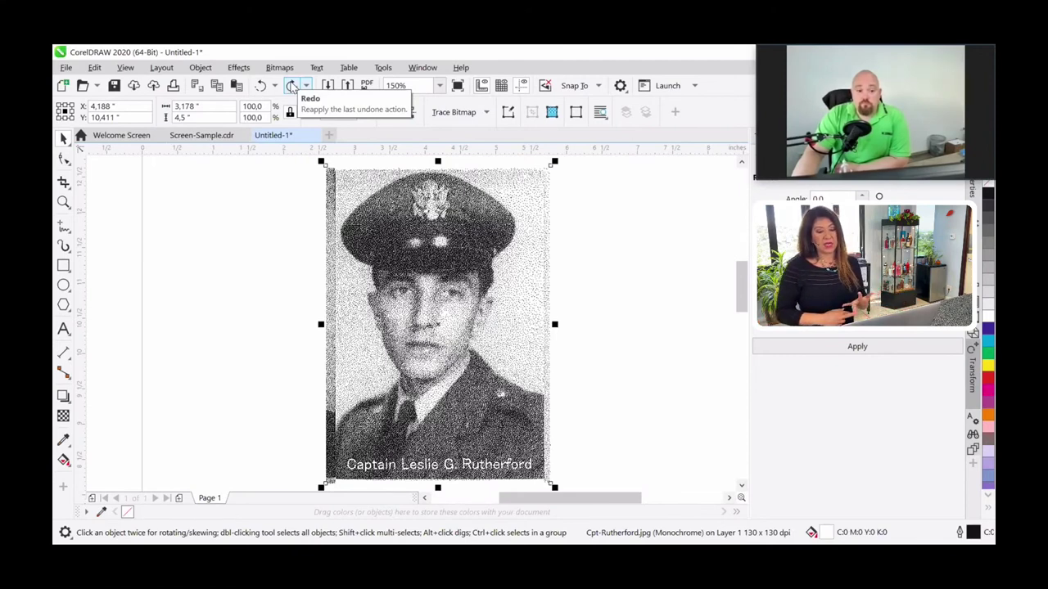
left_click(292, 86)
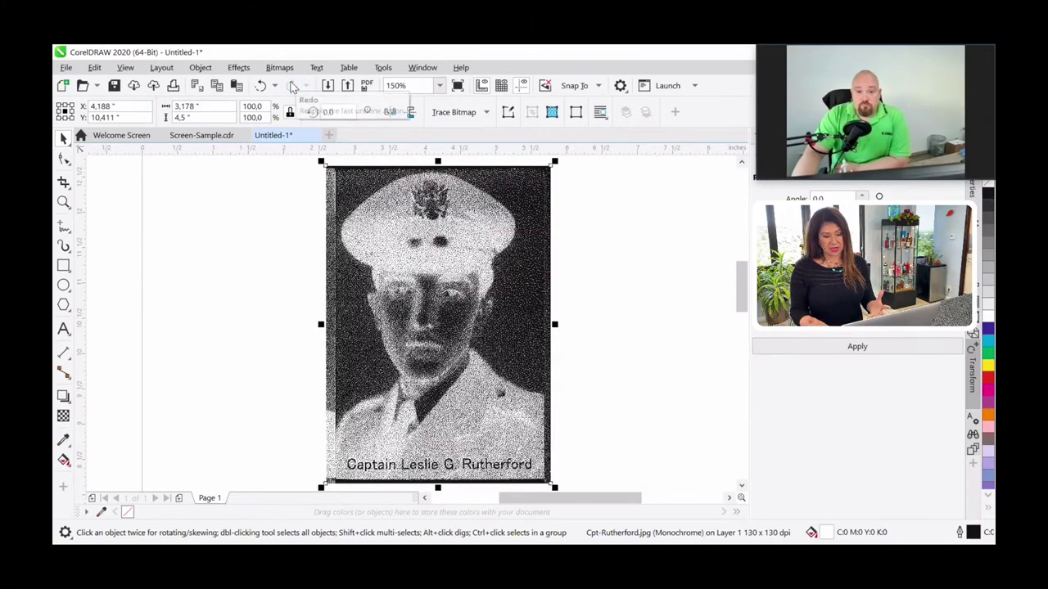